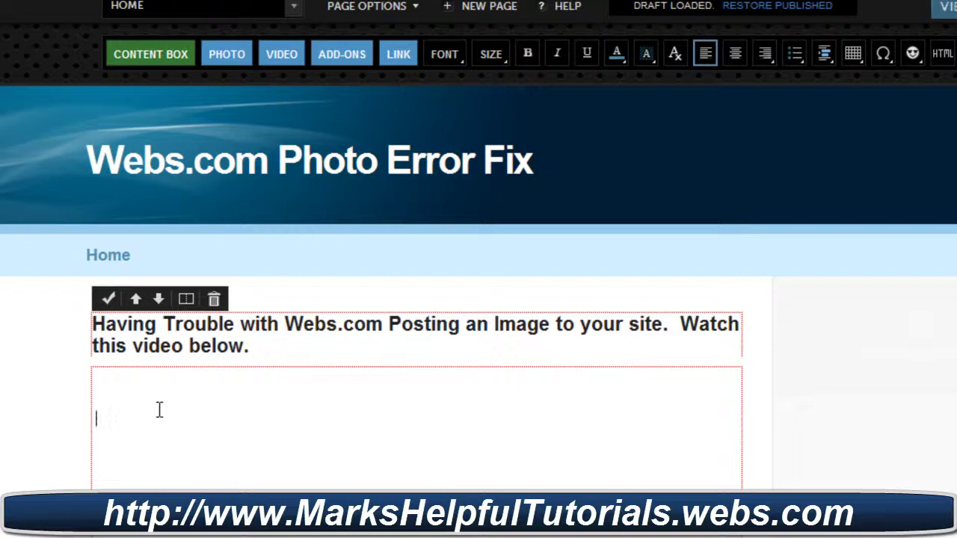
Upload the mac computer picture from the Pictures library and insert it on the Home page
click(215, 55)
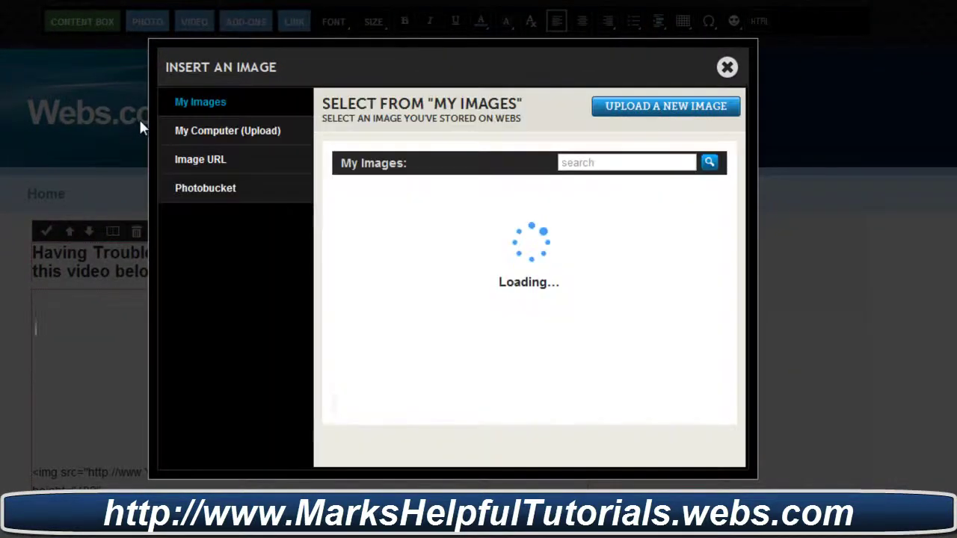
click(195, 132)
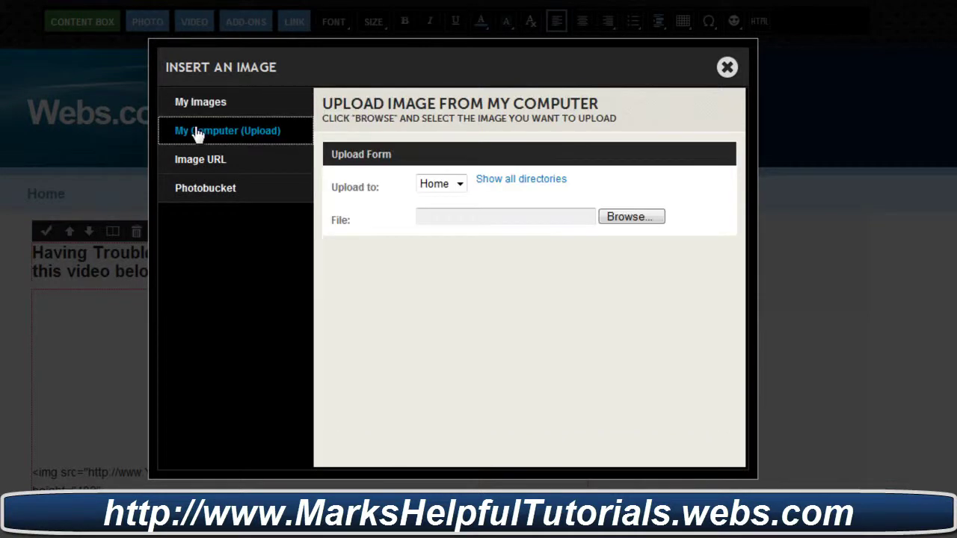
click(521, 216)
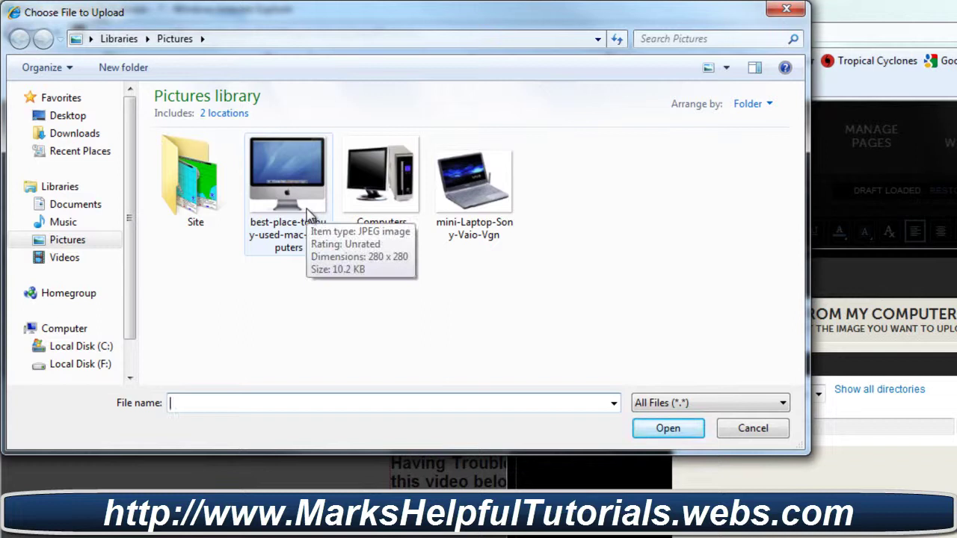
double_click(307, 213)
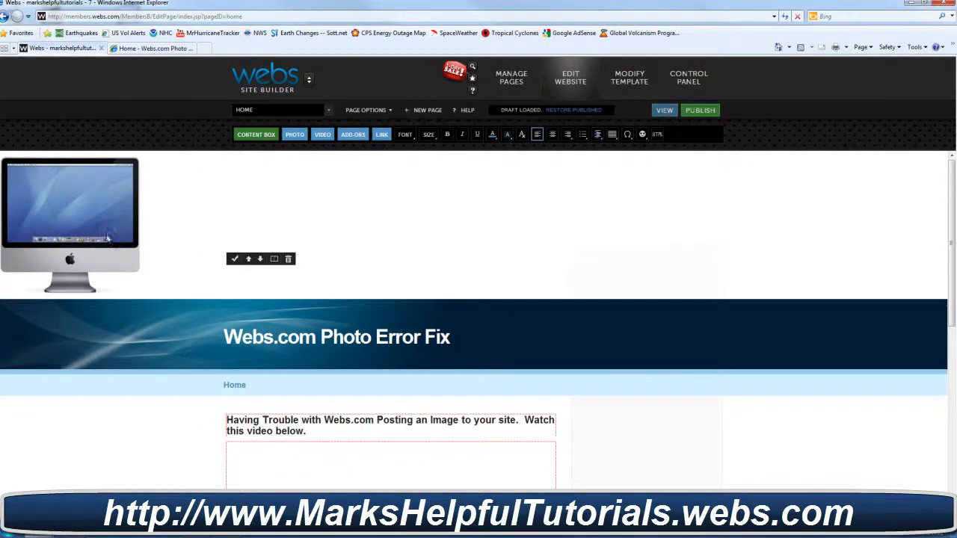
scroll(108, 239, down, 3)
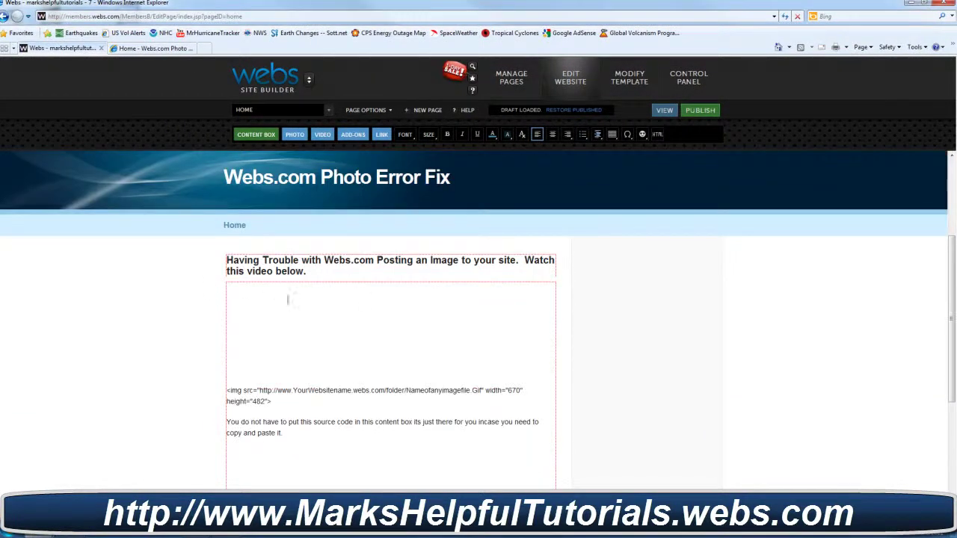
scroll(243, 288, up, 3)
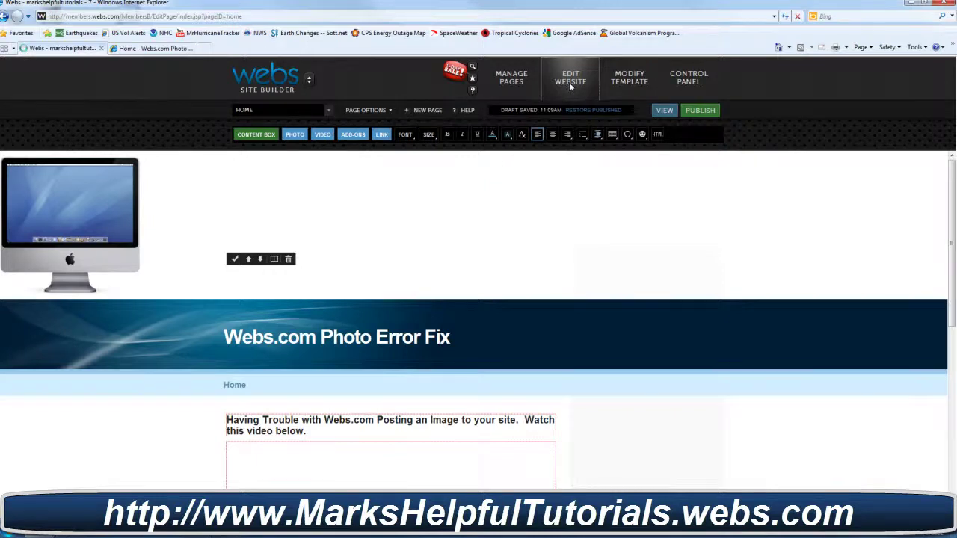
Go through Manage Pages to the File Manager listing the uploaded mac image (10.5 Kb)
click(570, 81)
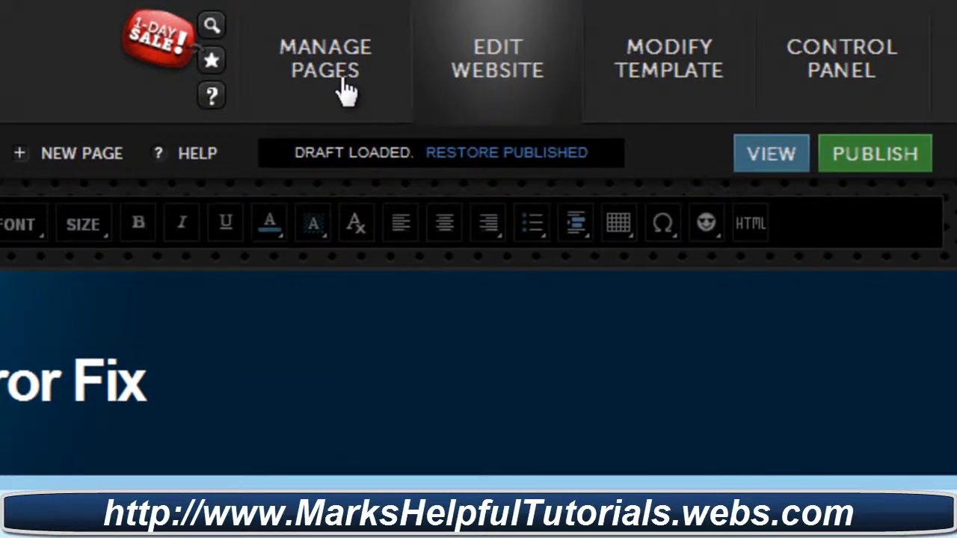
click(346, 92)
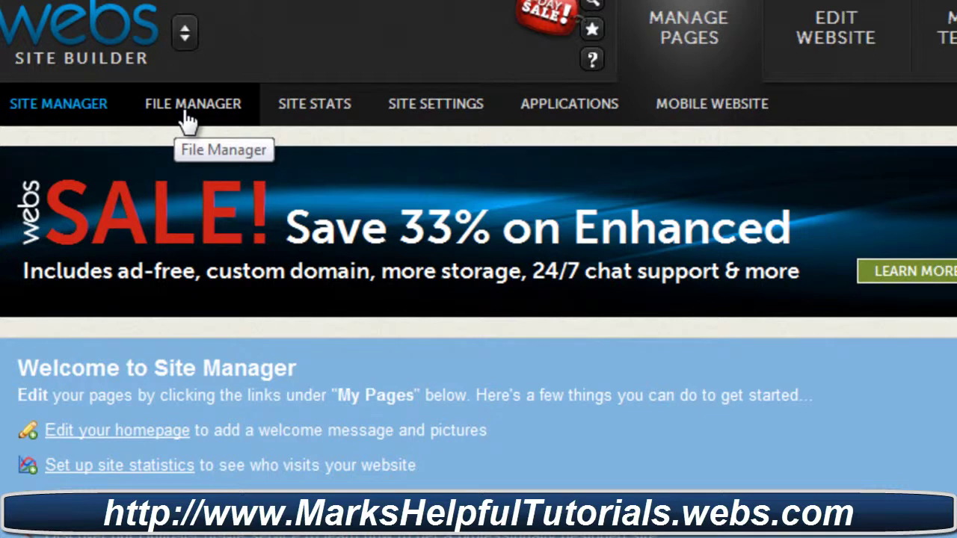
click(187, 122)
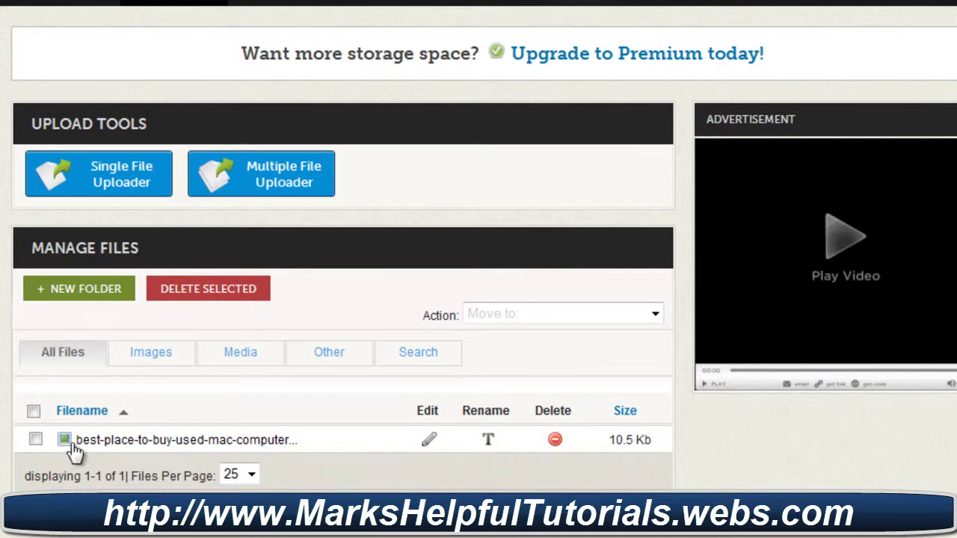
Delete the uploaded mac computer image file from the File Manager
click(36, 441)
click(229, 296)
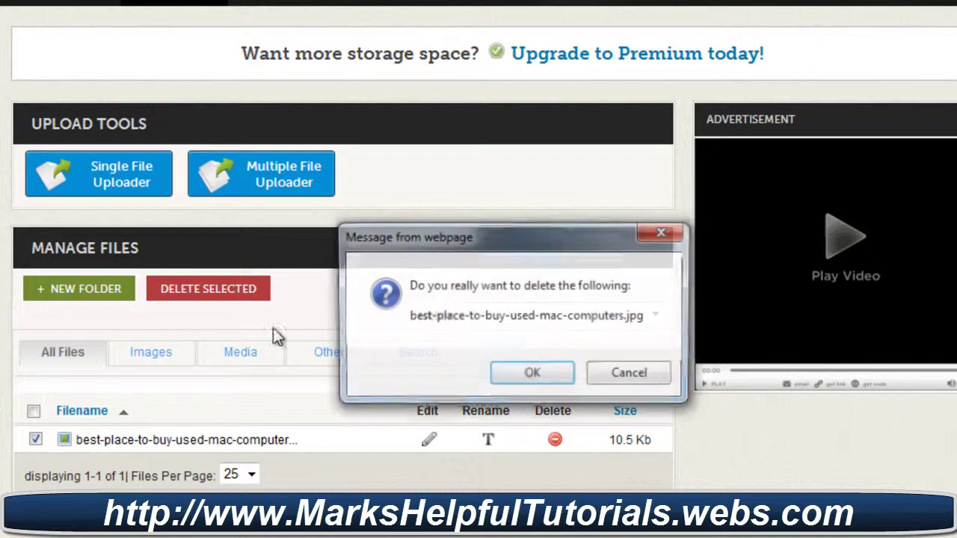
click(554, 375)
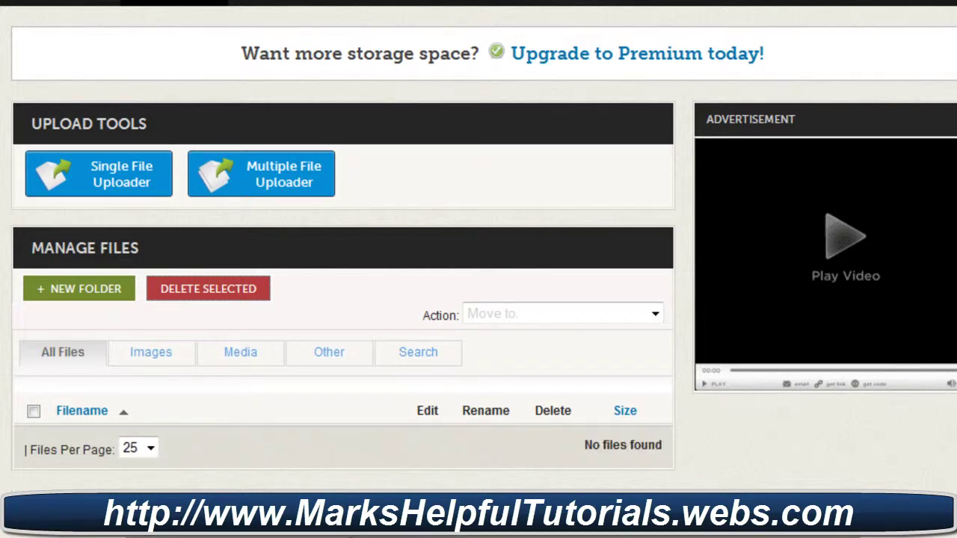
Create a new folder named 'photos'
click(54, 291)
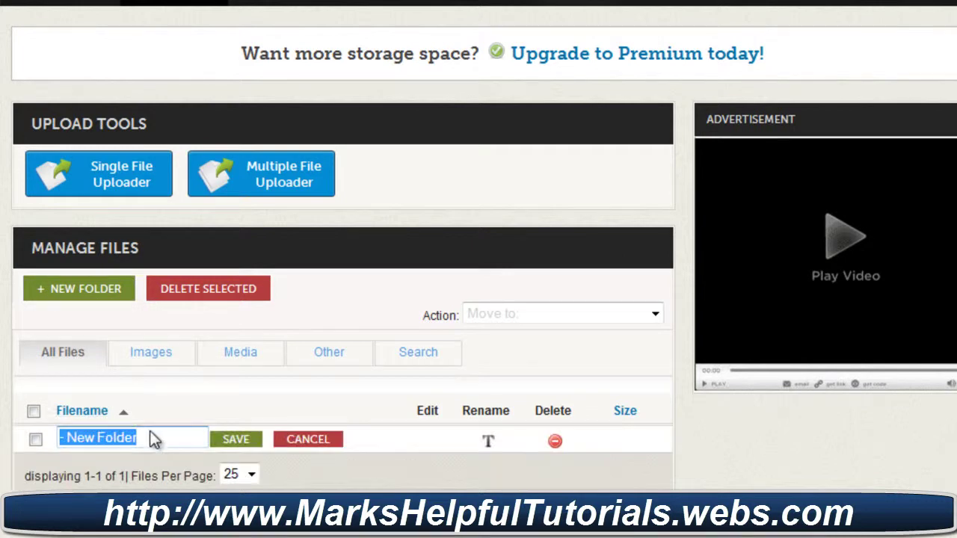
key(End)
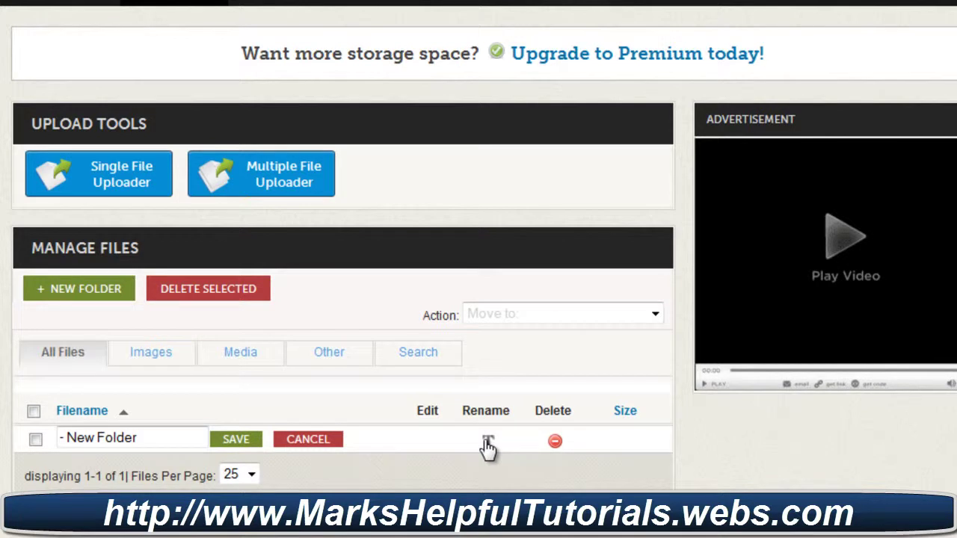
triple_click(140, 438)
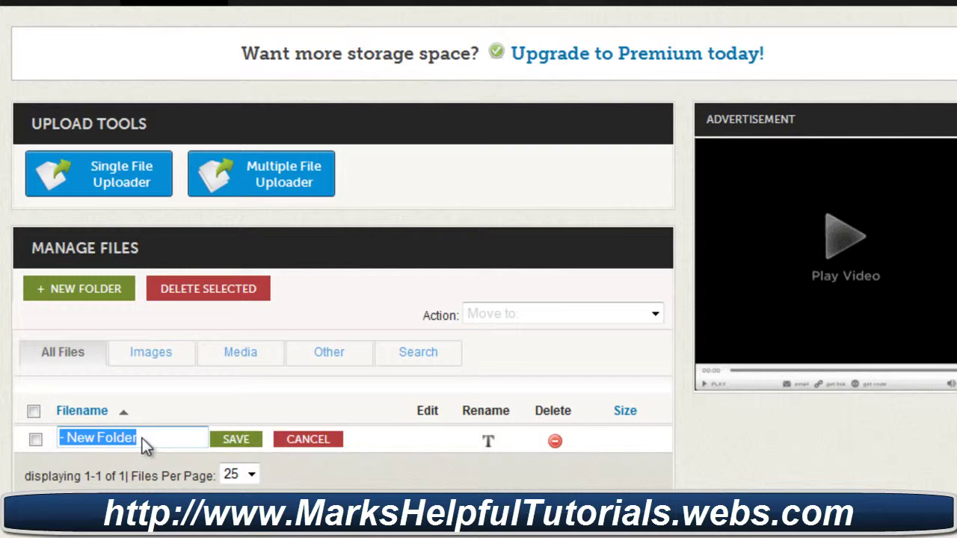
text(photos)
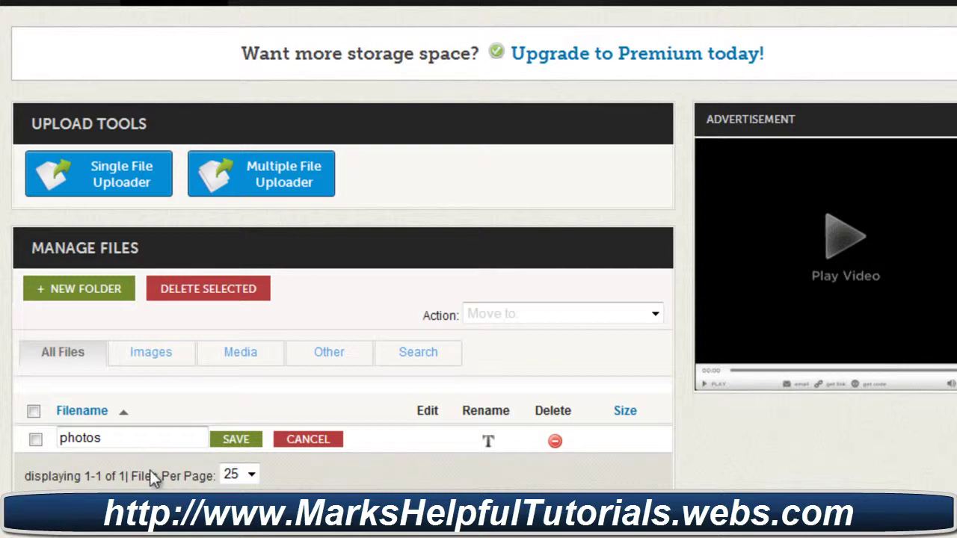
key(Return)
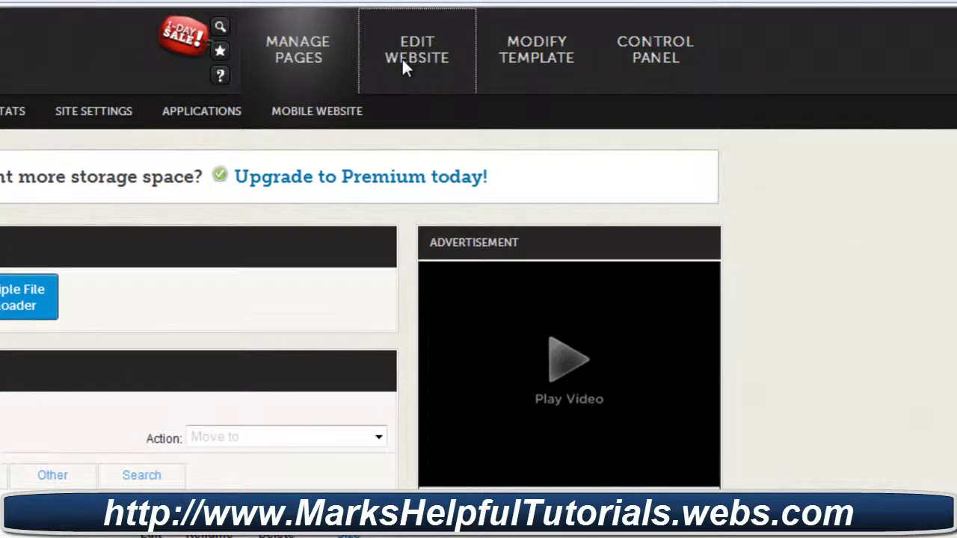
Start a computer image upload into the content box, targeting the /photos/ folder
click(402, 58)
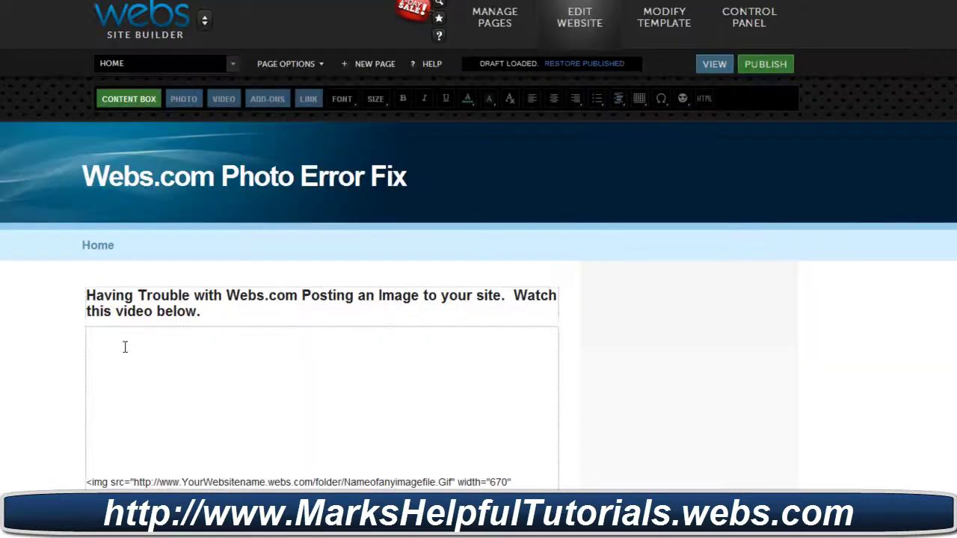
click(125, 347)
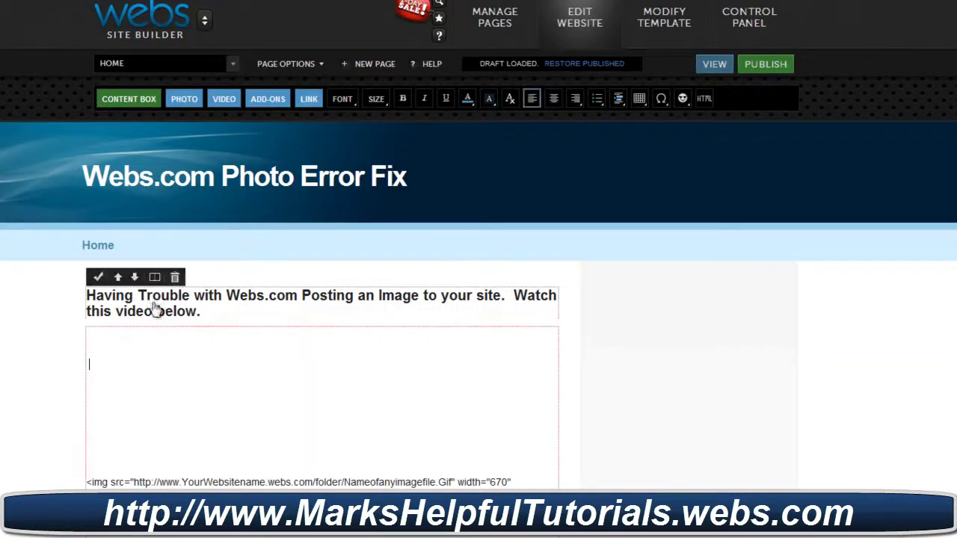
click(193, 100)
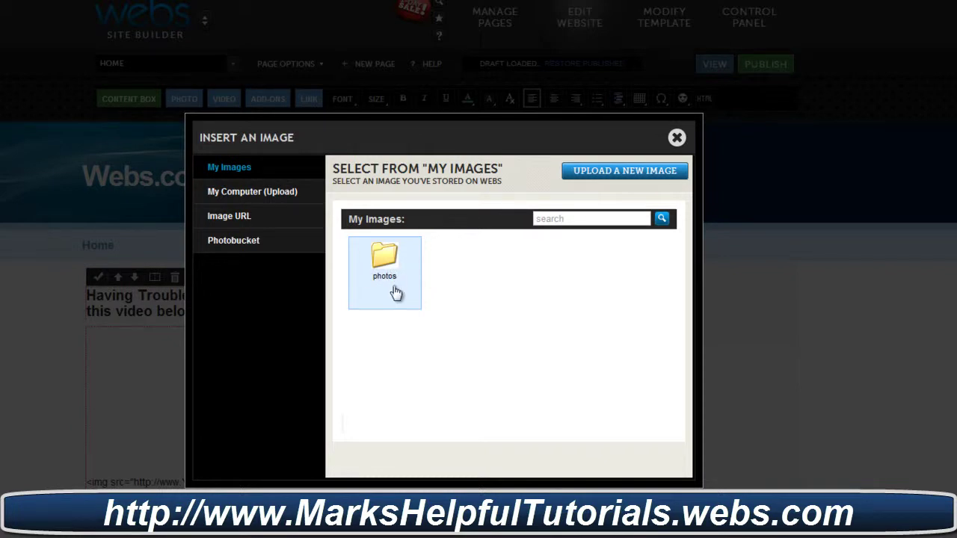
click(257, 194)
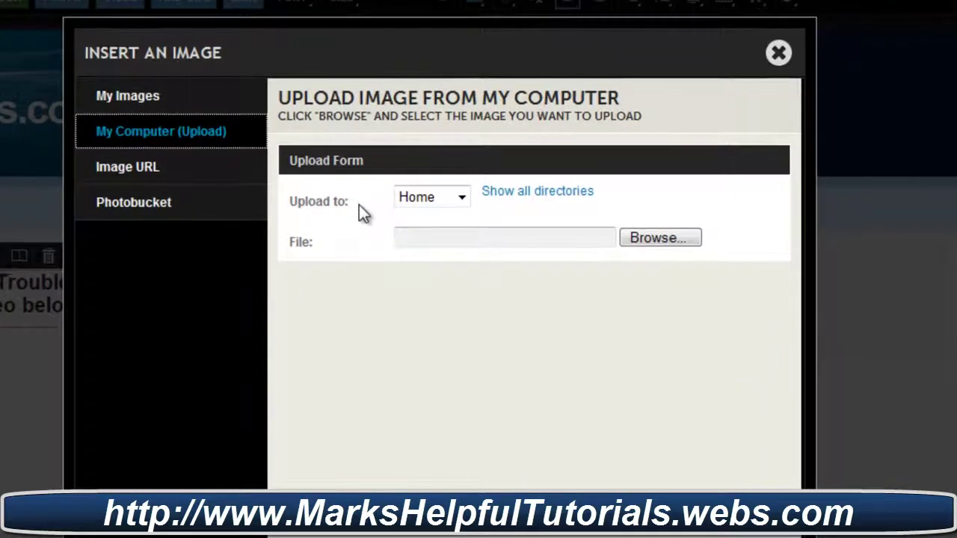
click(459, 197)
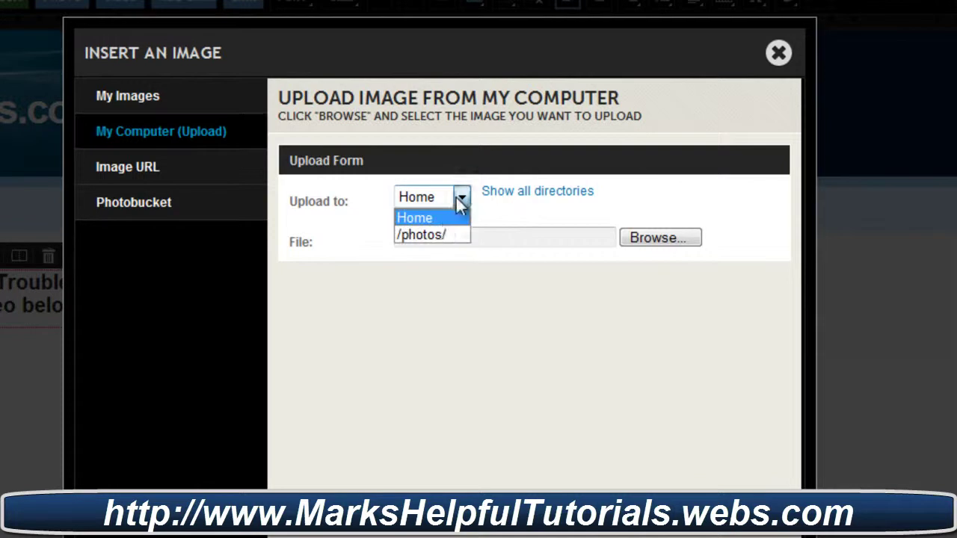
click(434, 234)
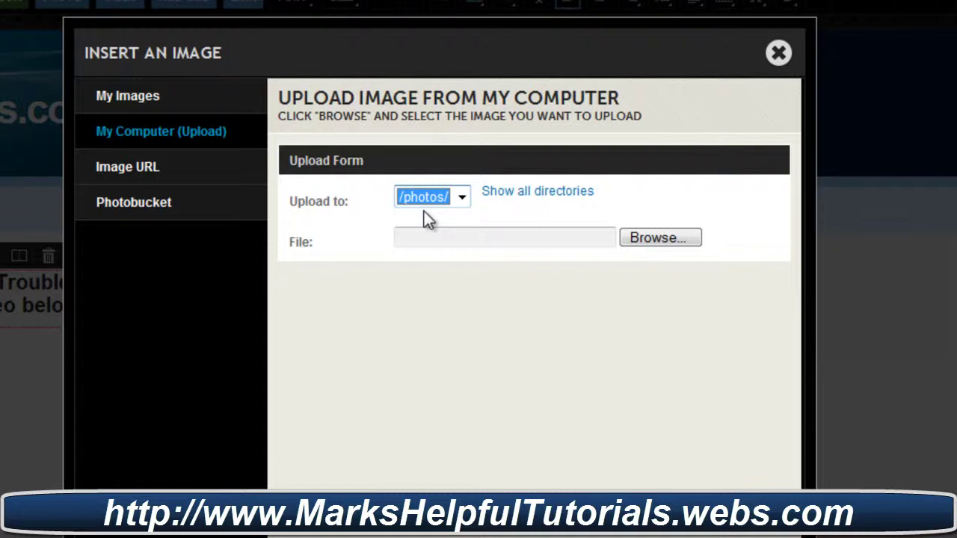
click(669, 238)
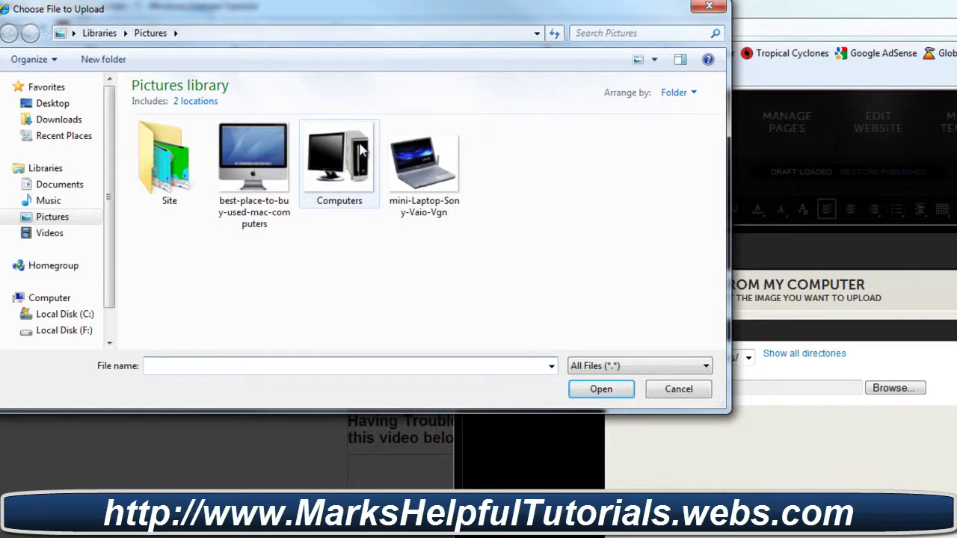
Upload the Computers picture into the photos folder and onto the page
click(342, 184)
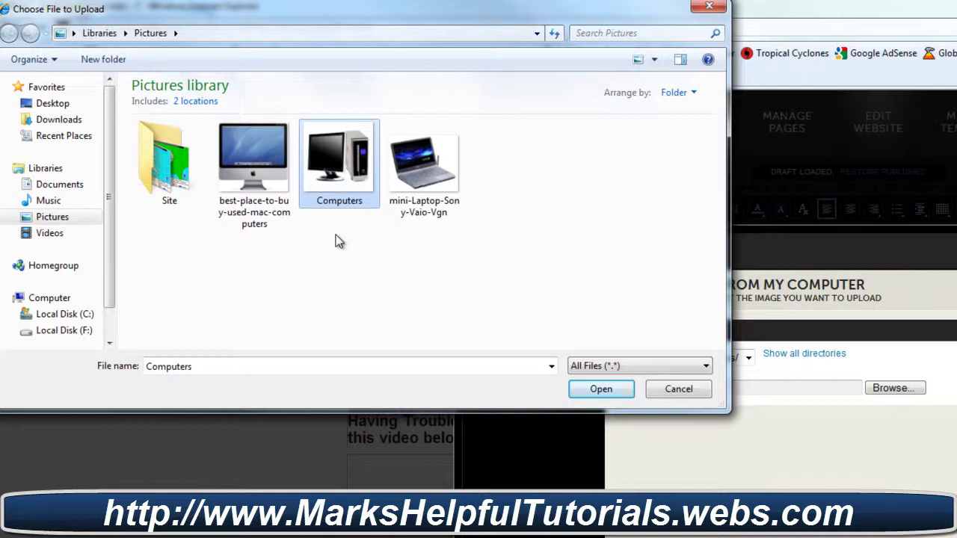
double_click(337, 187)
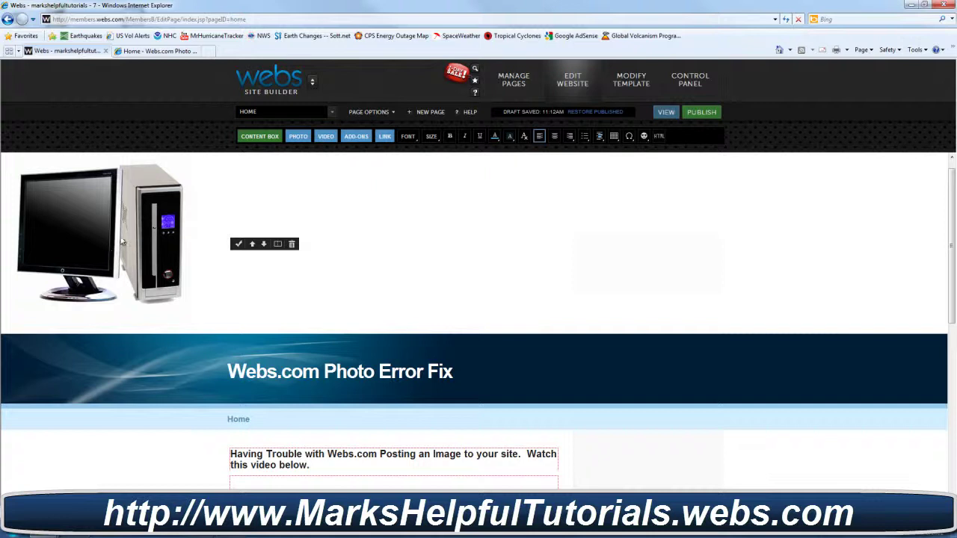
Select the sample img source-code line in the content box and copy it
scroll(121, 242, down, 3)
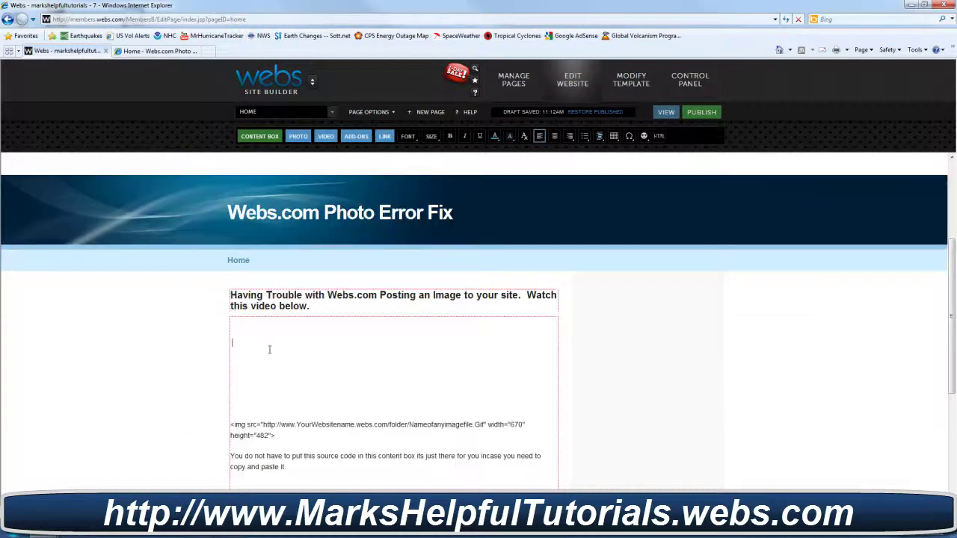
scroll(269, 352, down, 2)
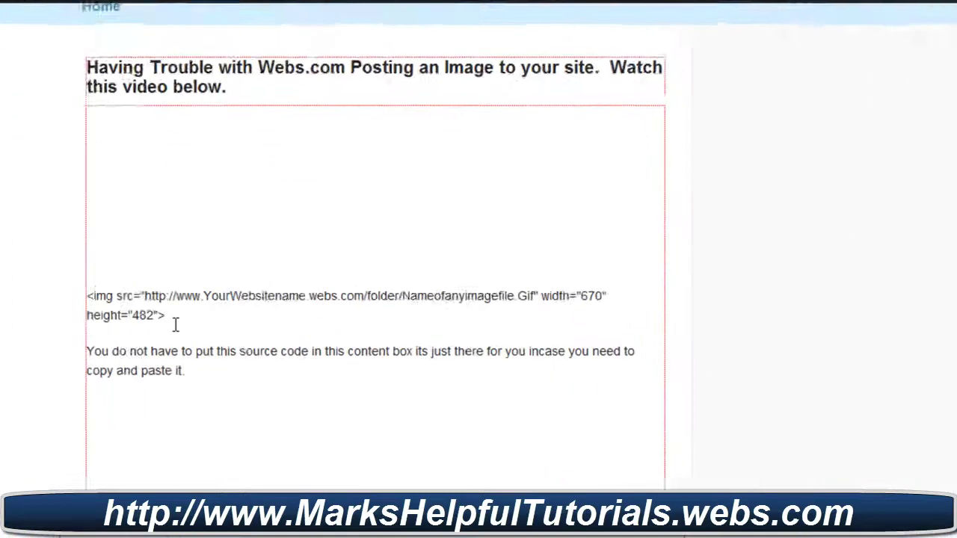
click(130, 310)
drag(135, 311, 45, 288)
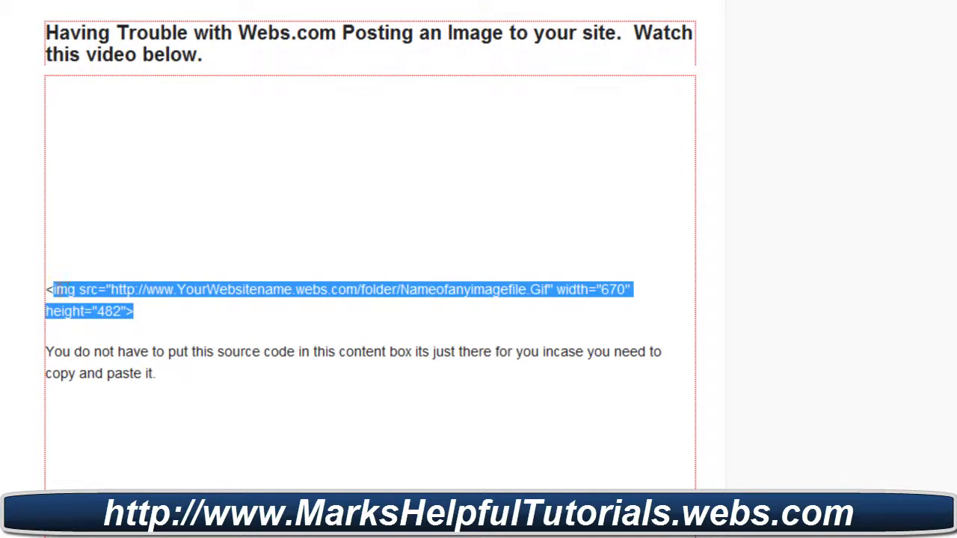
right_click(74, 298)
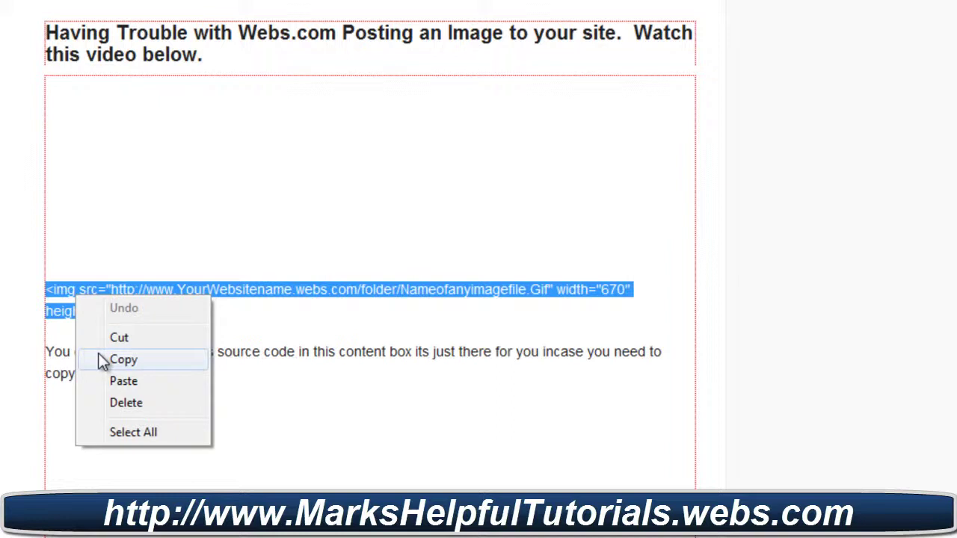
click(246, 312)
click(194, 317)
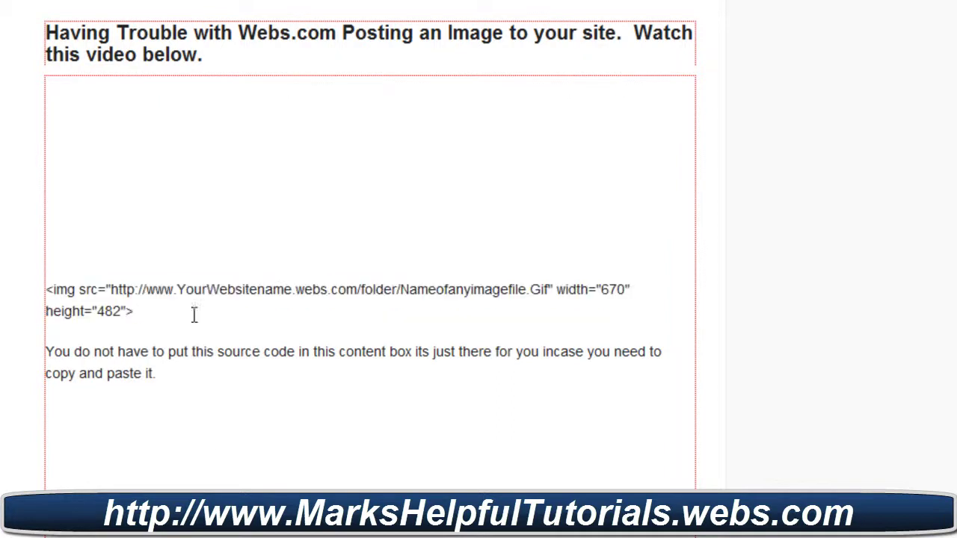
drag(140, 312, 39, 288)
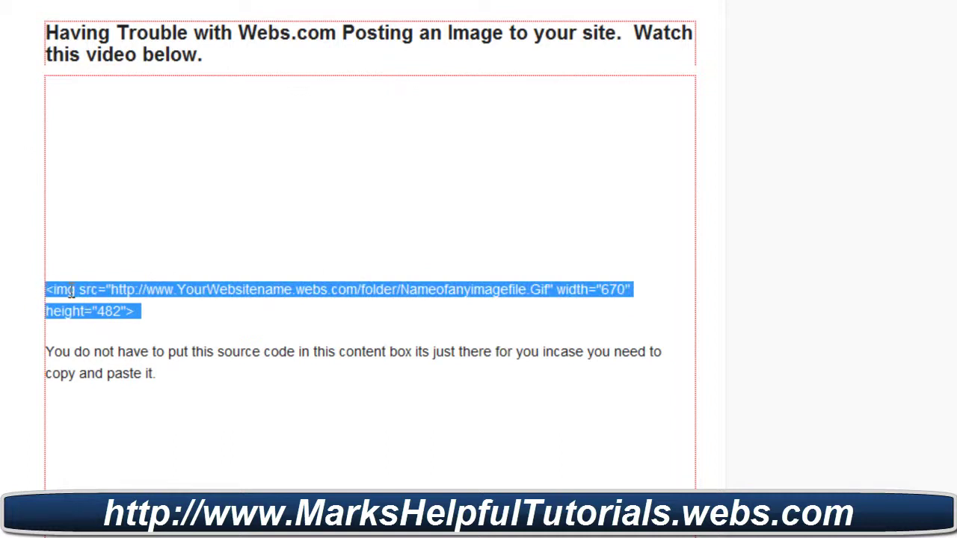
right_click(73, 297)
click(119, 357)
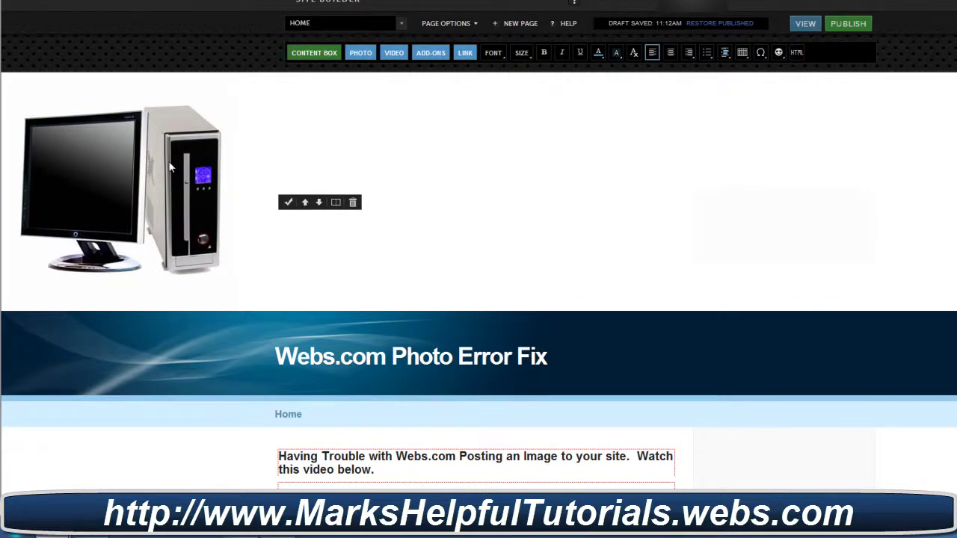
scroll(170, 168, down, 3)
click(303, 320)
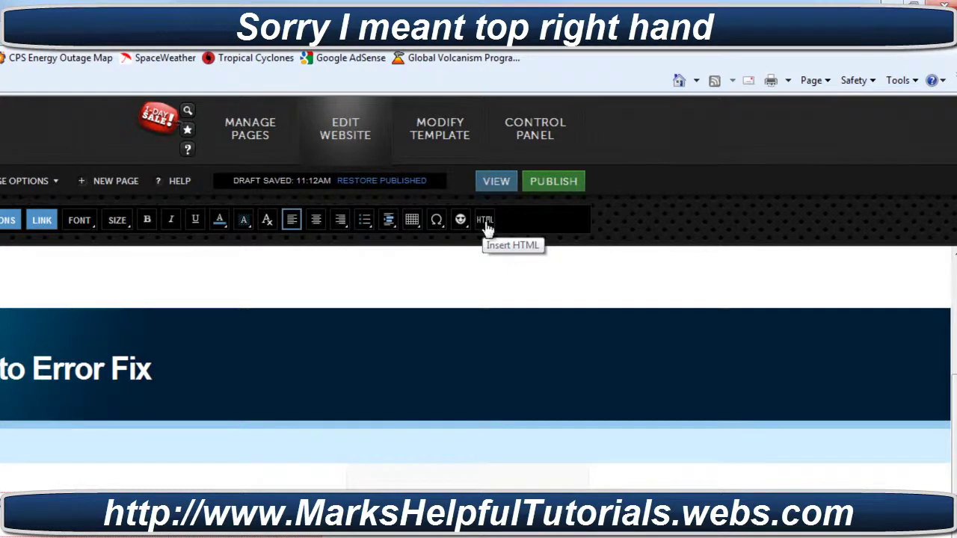
Paste the img code into a new Custom HTML box, joining it onto one line
click(486, 221)
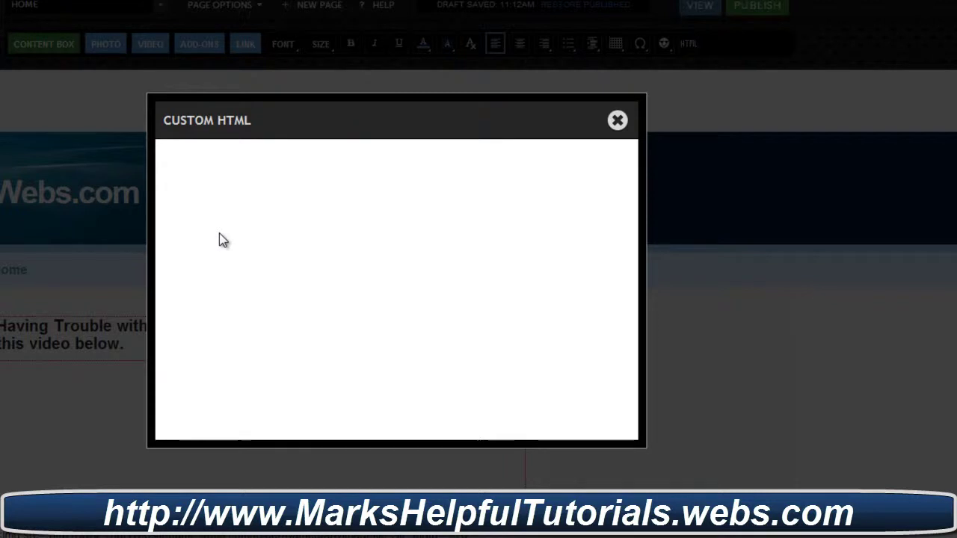
click(222, 235)
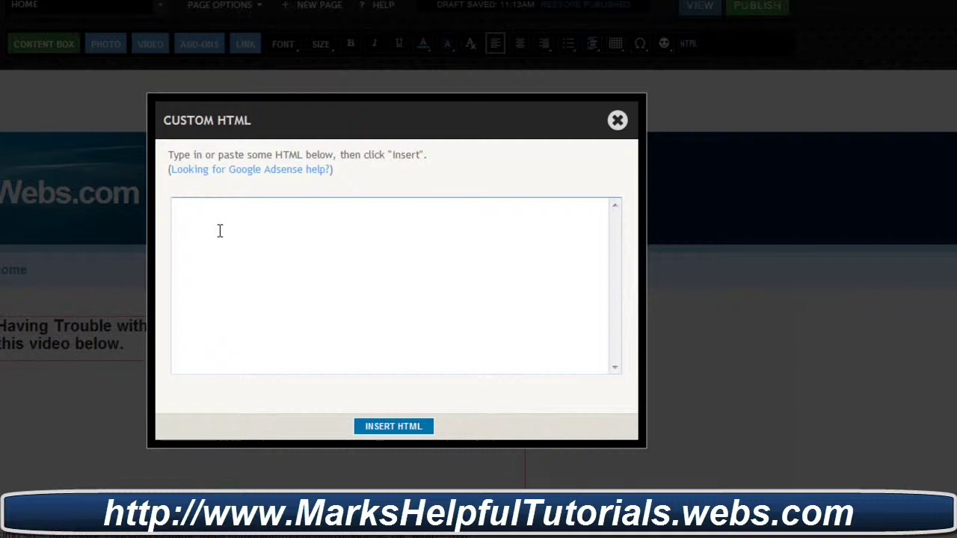
right_click(220, 233)
click(258, 301)
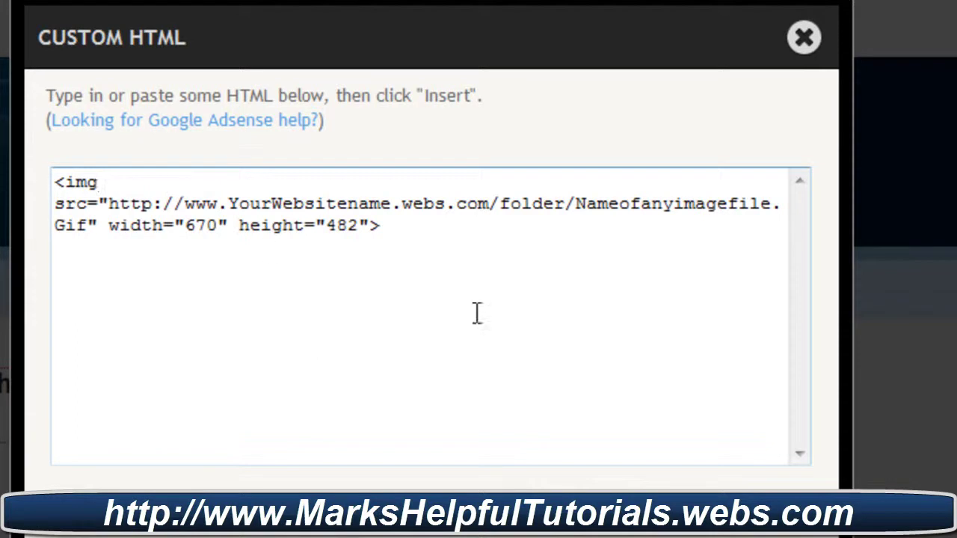
key(Delete)
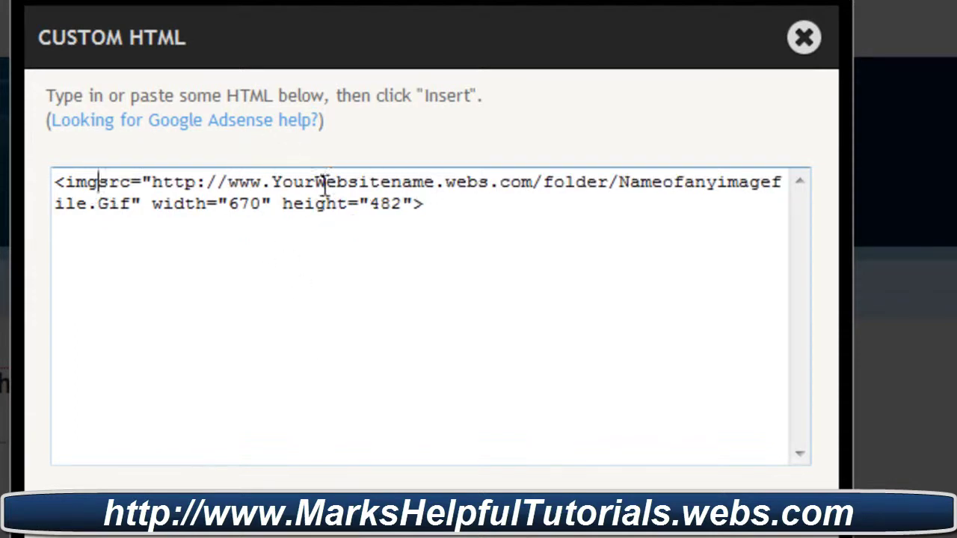
Replace the YourWebsitename placeholder in the address with the site's webs.com name
drag(272, 182, 441, 186)
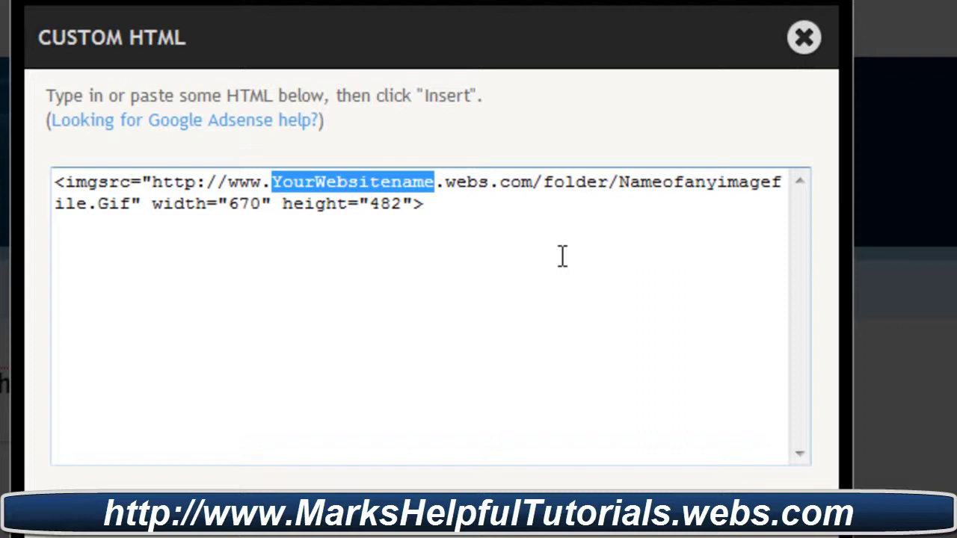
text(markshelp)
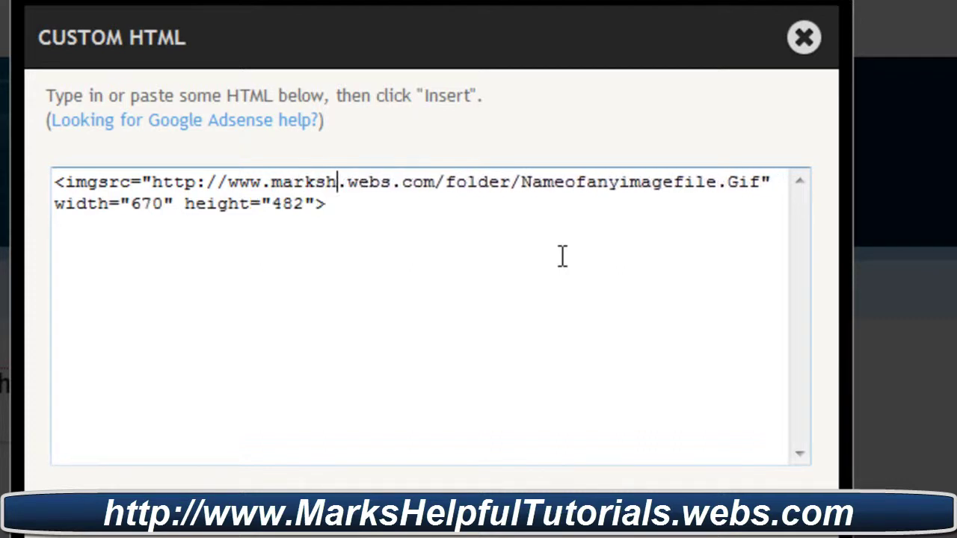
text(fultutorials)
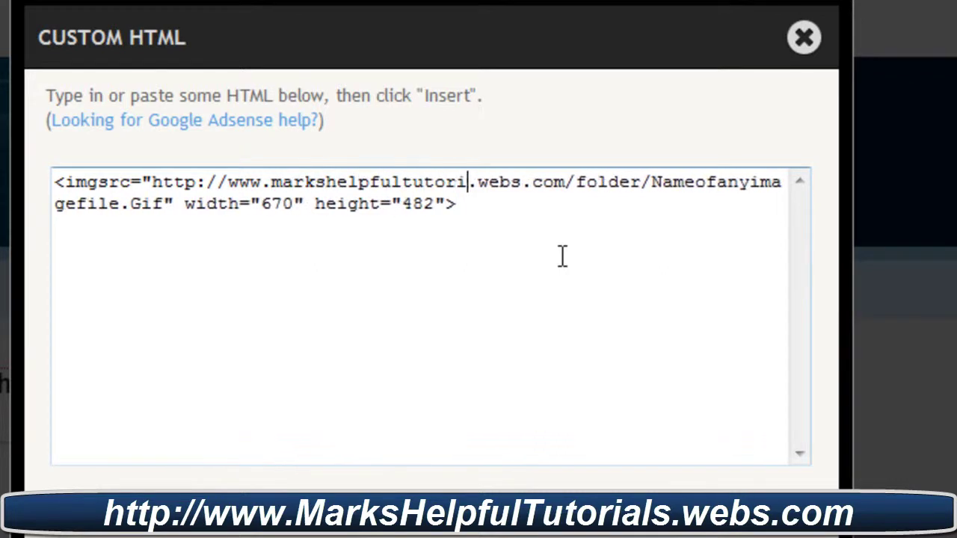
text(.)
key(BackSpace)
key(Right)
key(Right)
key(Right)
key(Right)
key(Right)
key(Right)
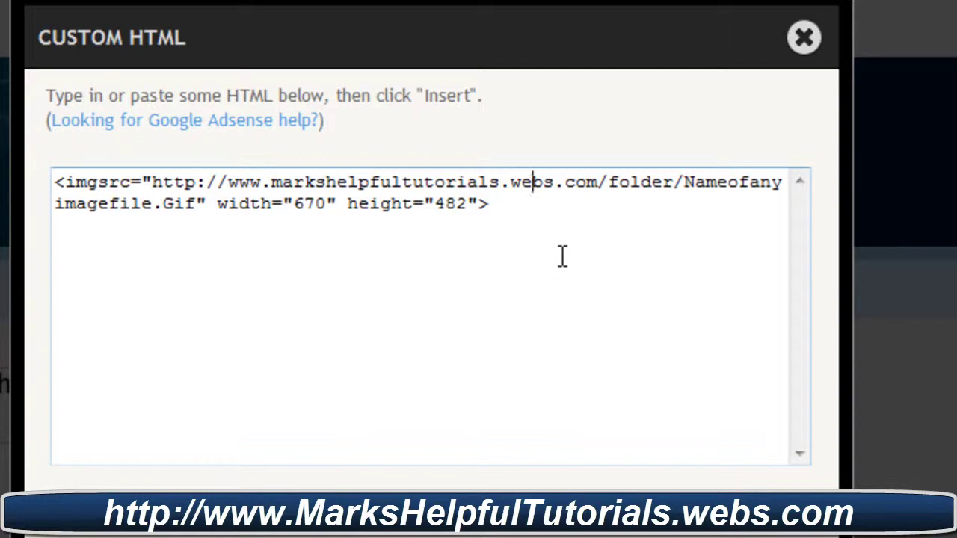
key(Right)
key(Right)
key(Right)
key(Right)
key(Right)
Change the 'folder' part of the image path to 'photos'
key(Left)
key(Delete)
key(Delete)
key(Delete)
key(Delete)
key(Delete)
key(Delete)
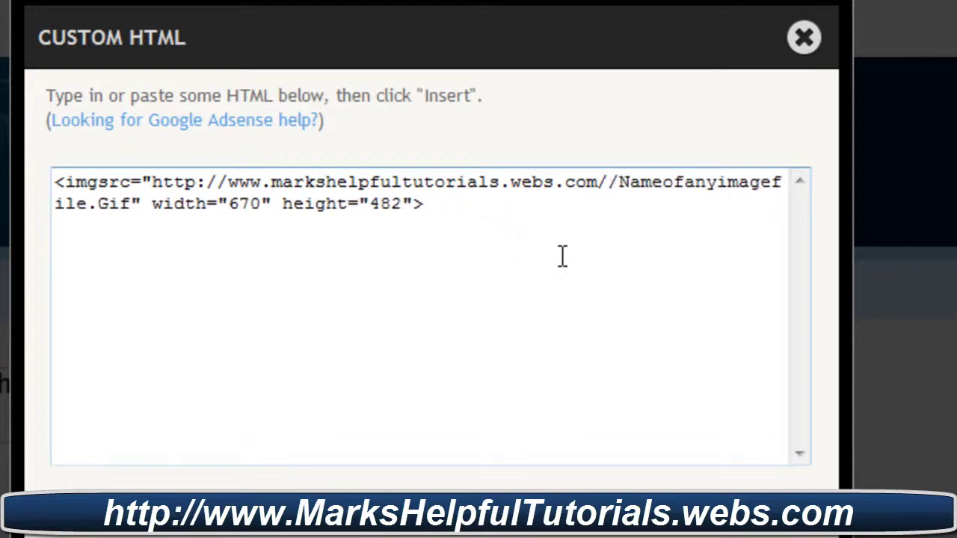
text(photos)
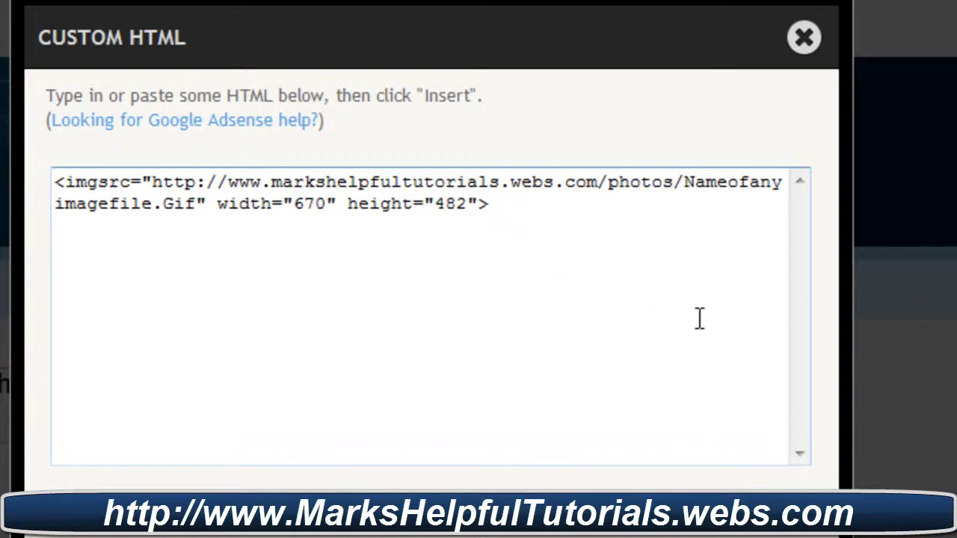
Replace the placeholder file name 'Nameofanyimagefile.Gif' with 'computes.jpg'
click(731, 241)
key(ctrl+a)
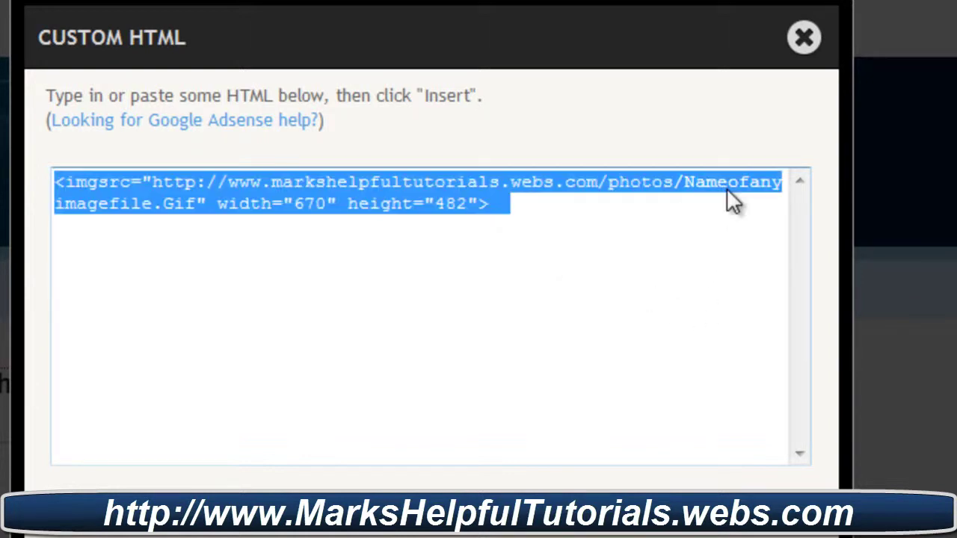
click(722, 183)
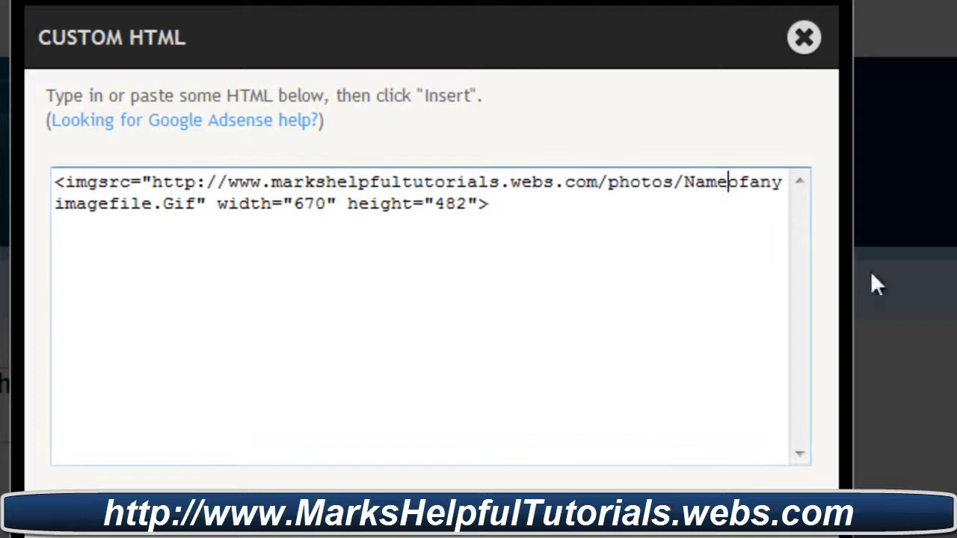
key(Left)
key(Left)
key(Left)
key(Left)
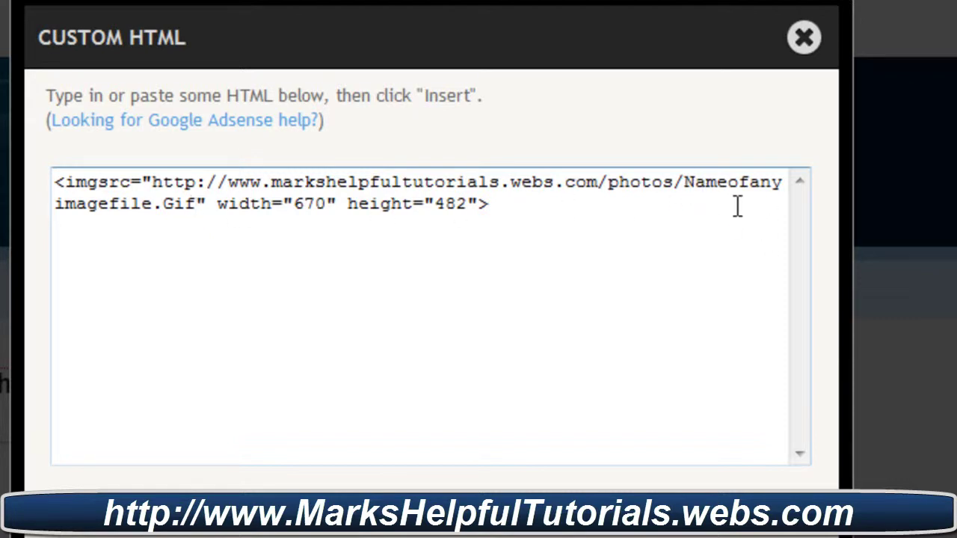
drag(683, 181, 186, 211)
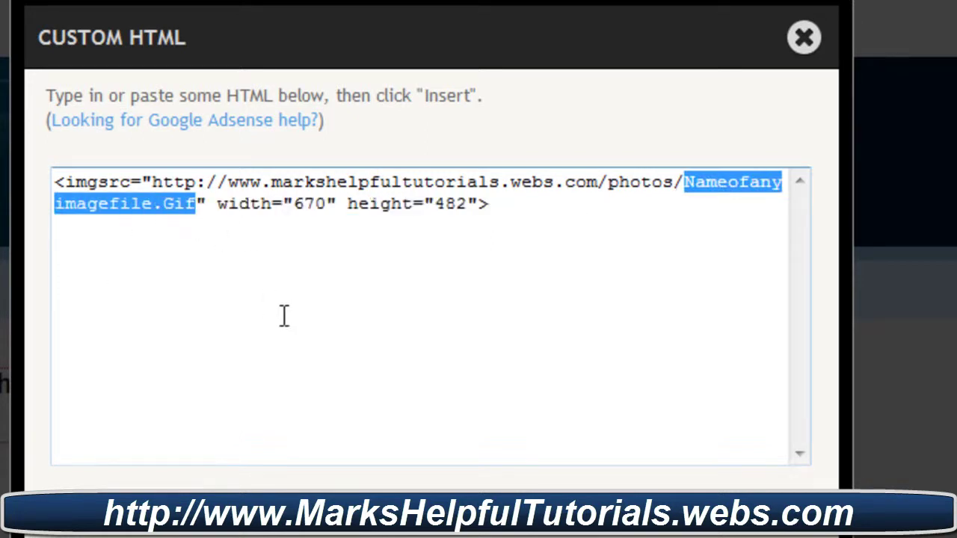
text(computes.jpg)
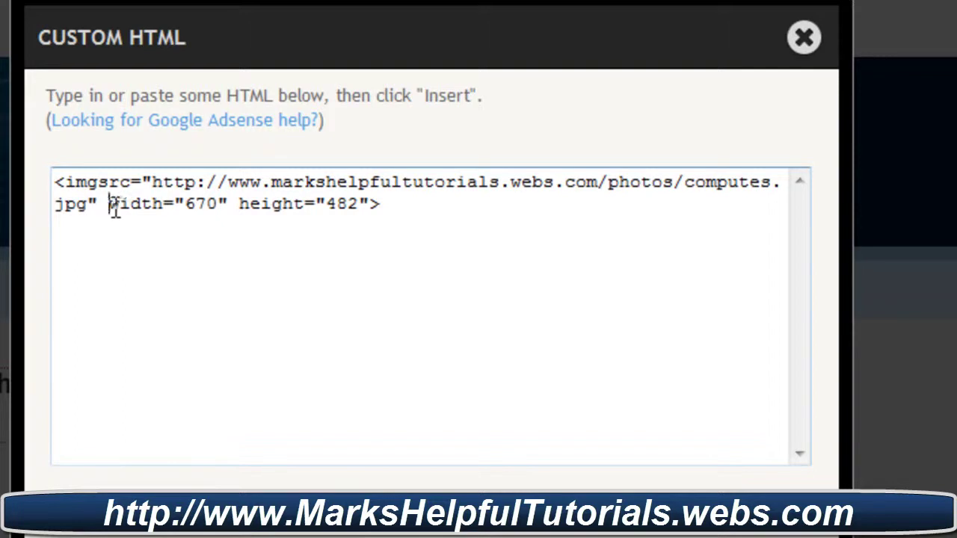
drag(111, 207, 384, 210)
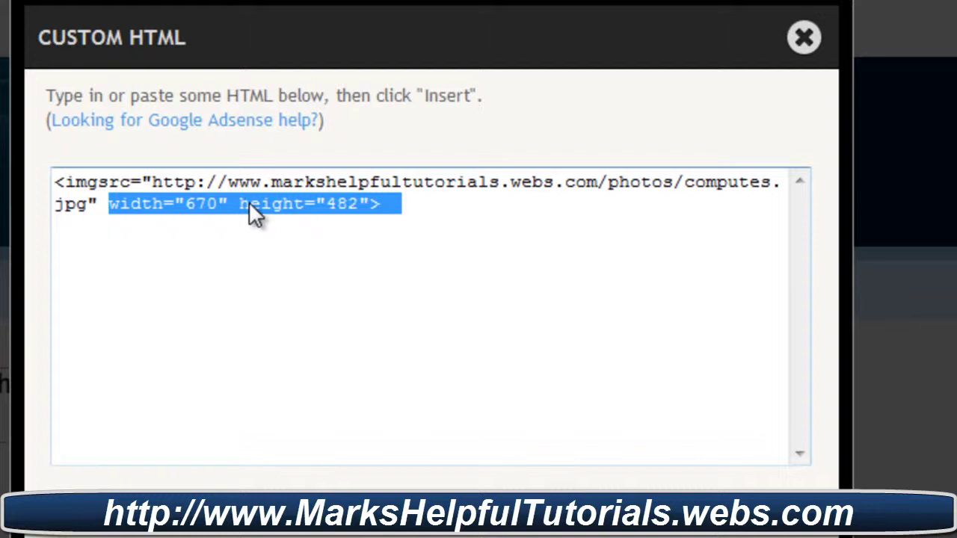
click(210, 221)
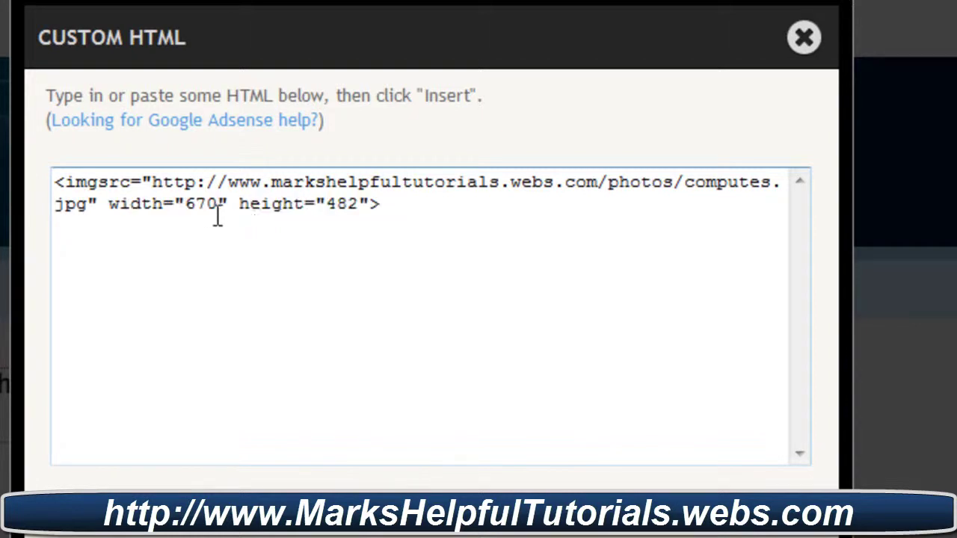
double_click(372, 207)
click(401, 197)
drag(394, 203, 142, 214)
click(406, 214)
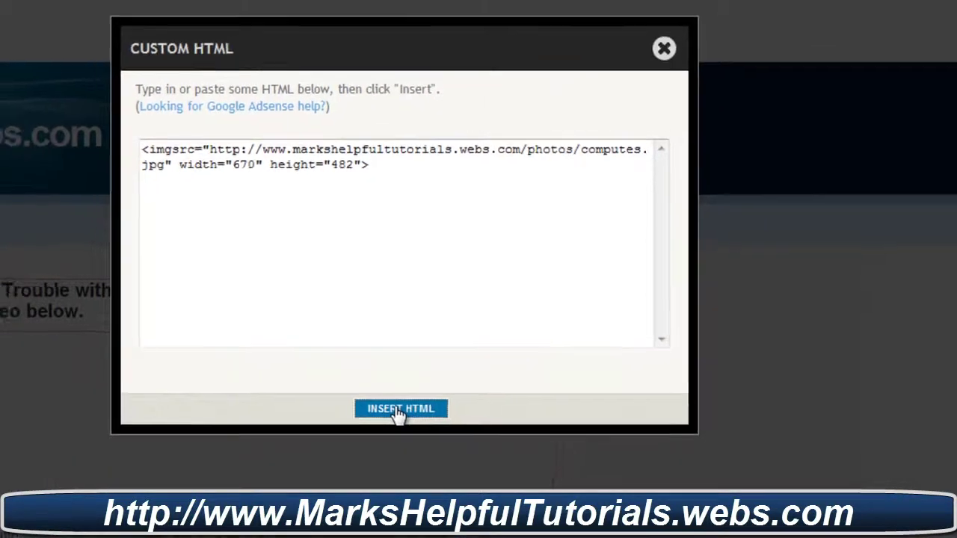
Insert the custom HTML block, then add the computer image from the My Images photos folder
click(422, 533)
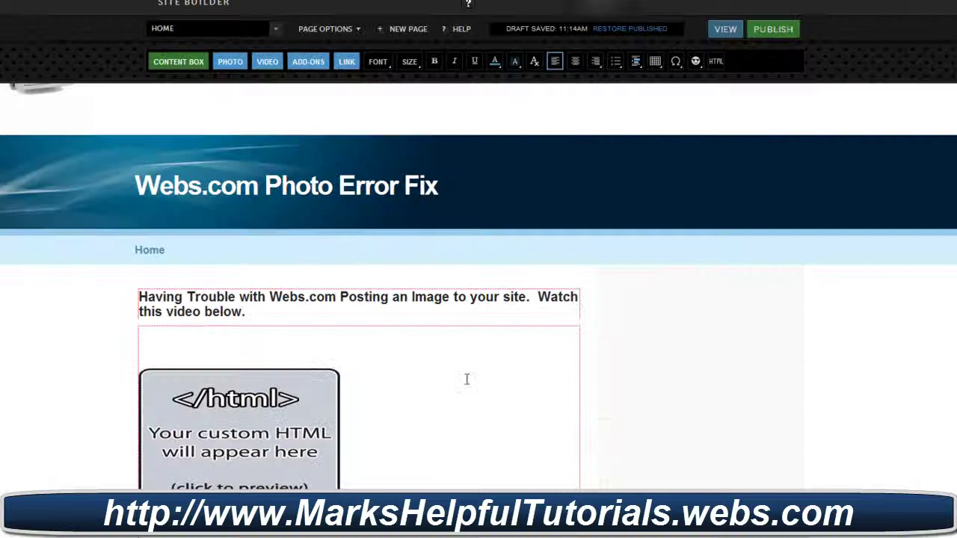
click(299, 447)
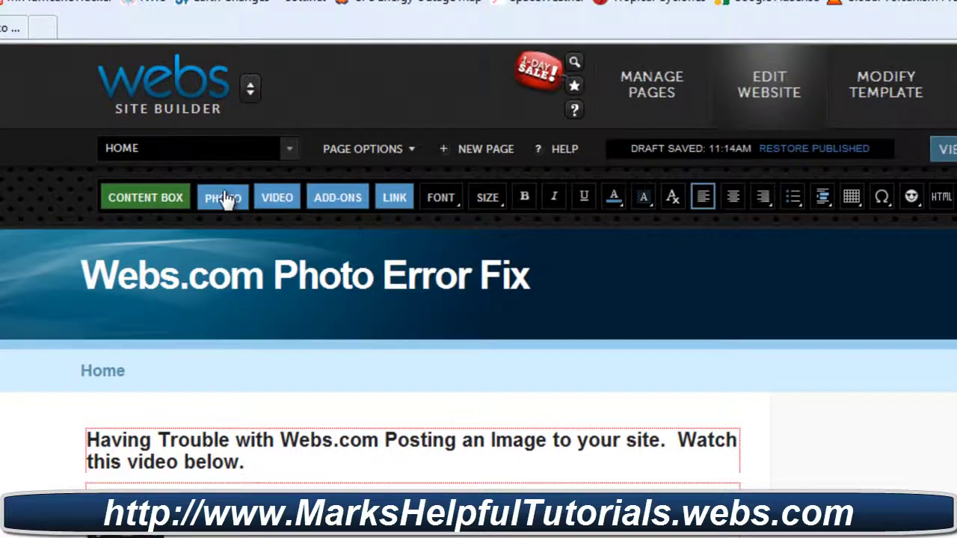
click(224, 199)
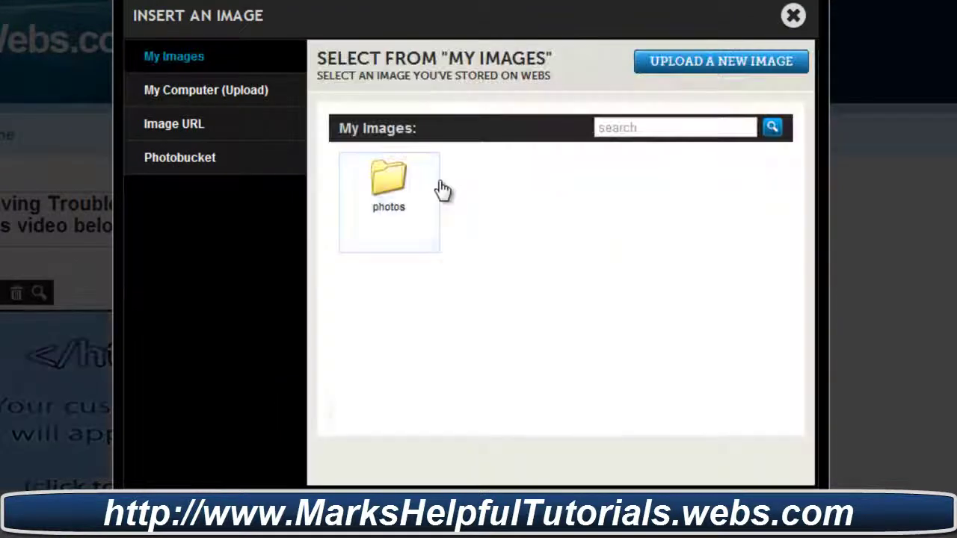
click(396, 206)
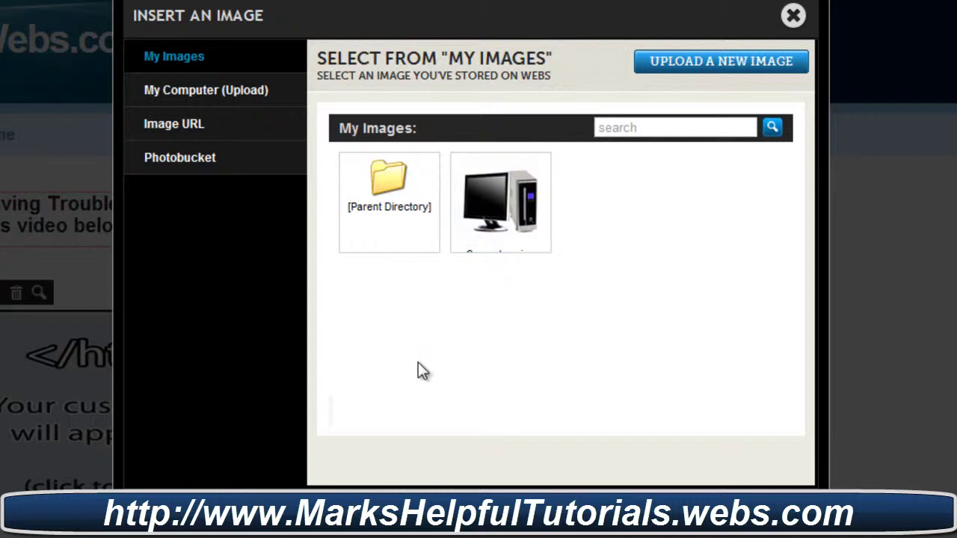
click(469, 258)
Drag the computer picture's corner to make it small, then save the page and publish
scroll(311, 428, down, 3)
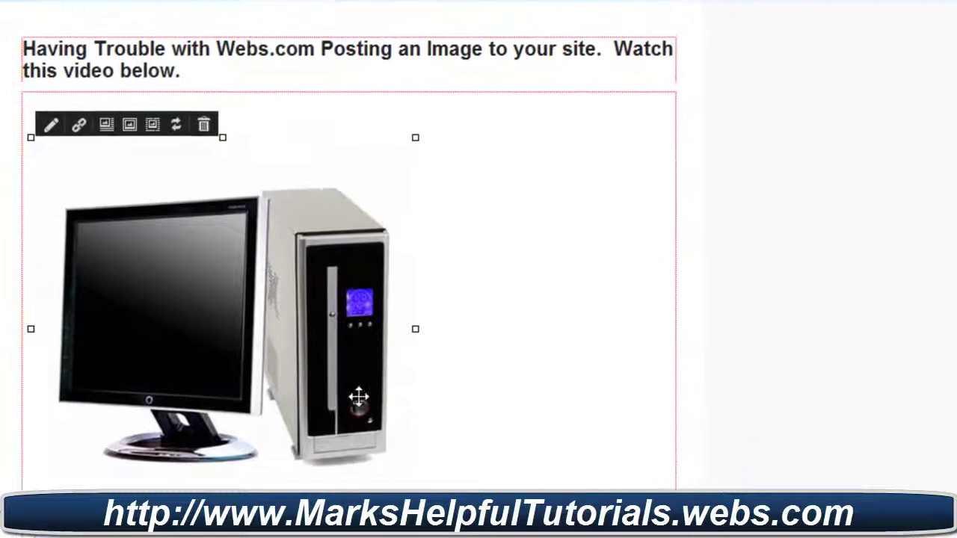
drag(415, 521, 329, 280)
click(317, 249)
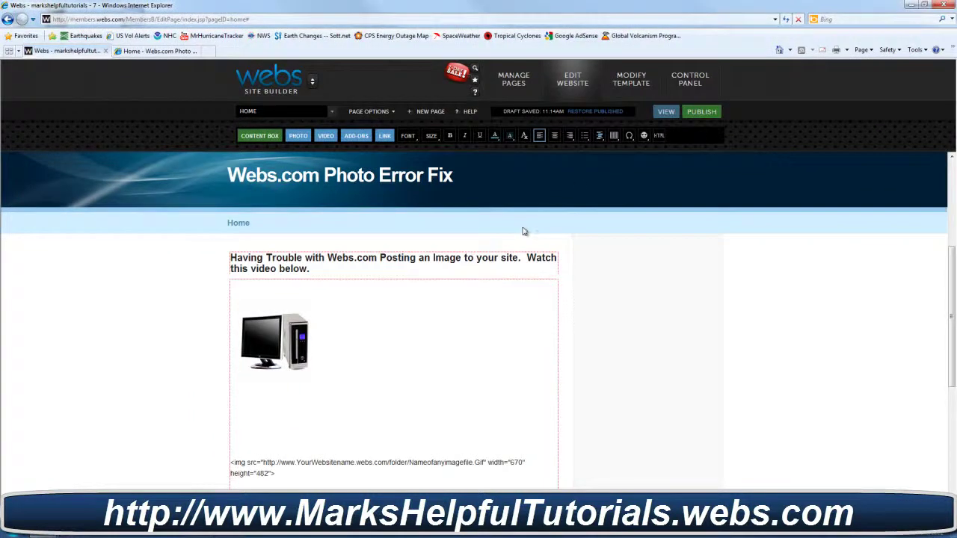
click(705, 115)
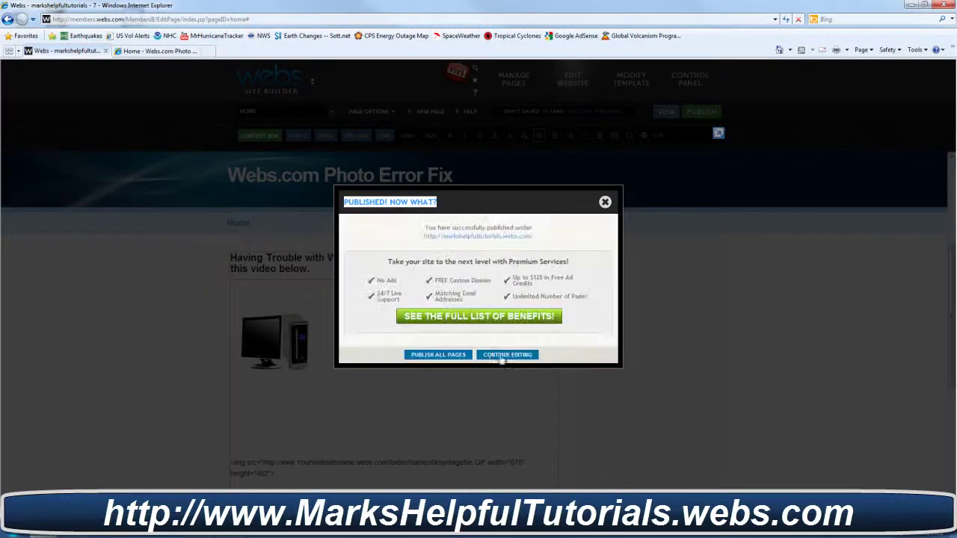
click(505, 356)
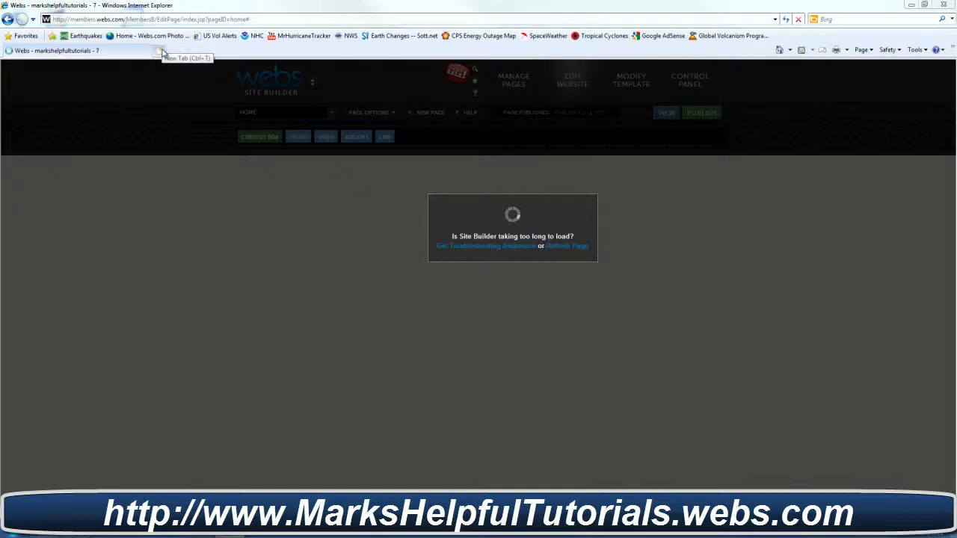
In a new Internet Explorer tab, load the live Photo Error Fix home page showing the computer image
click(162, 51)
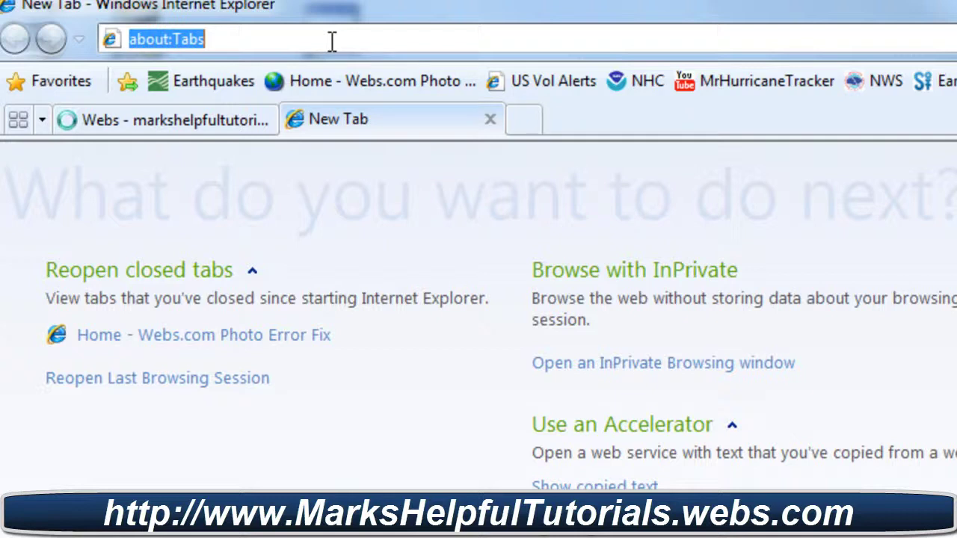
text(marks)
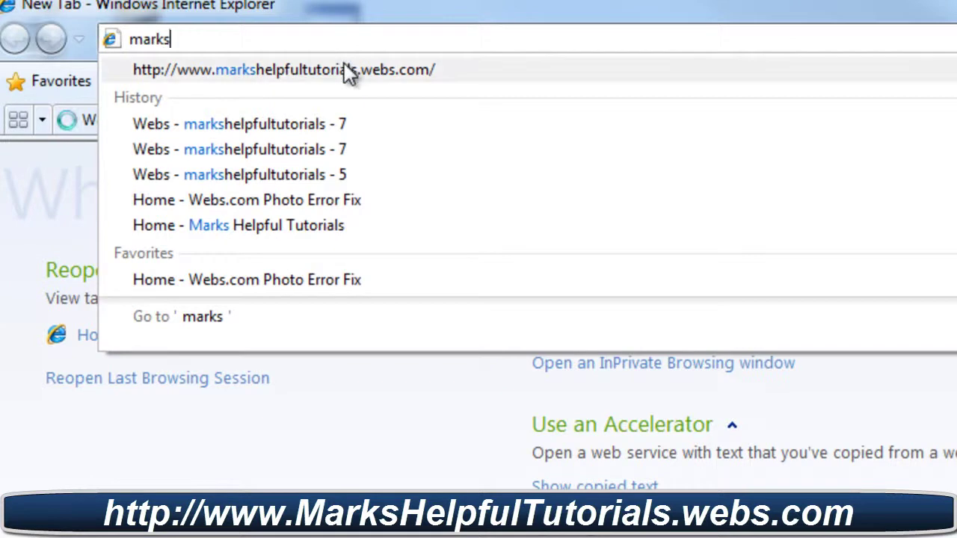
click(344, 67)
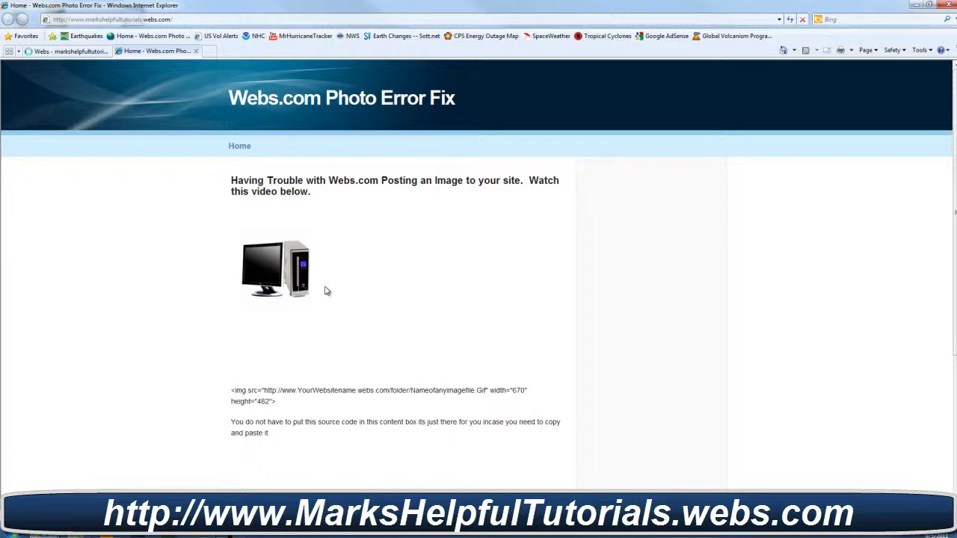
drag(279, 403, 239, 377)
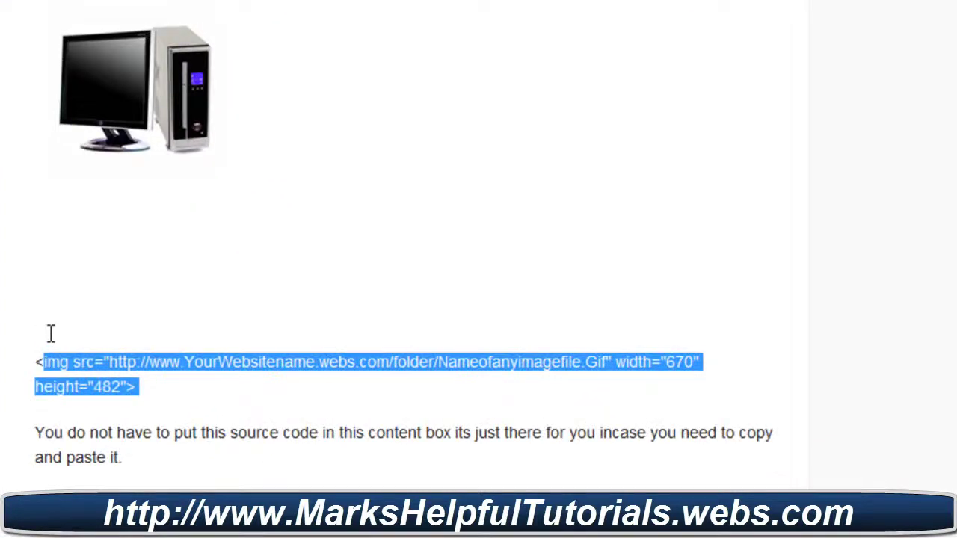
click(249, 267)
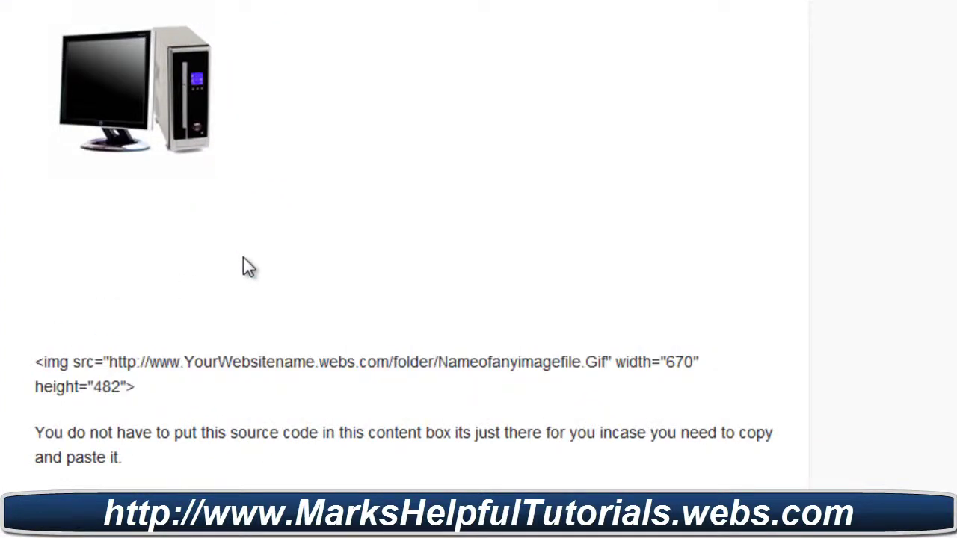